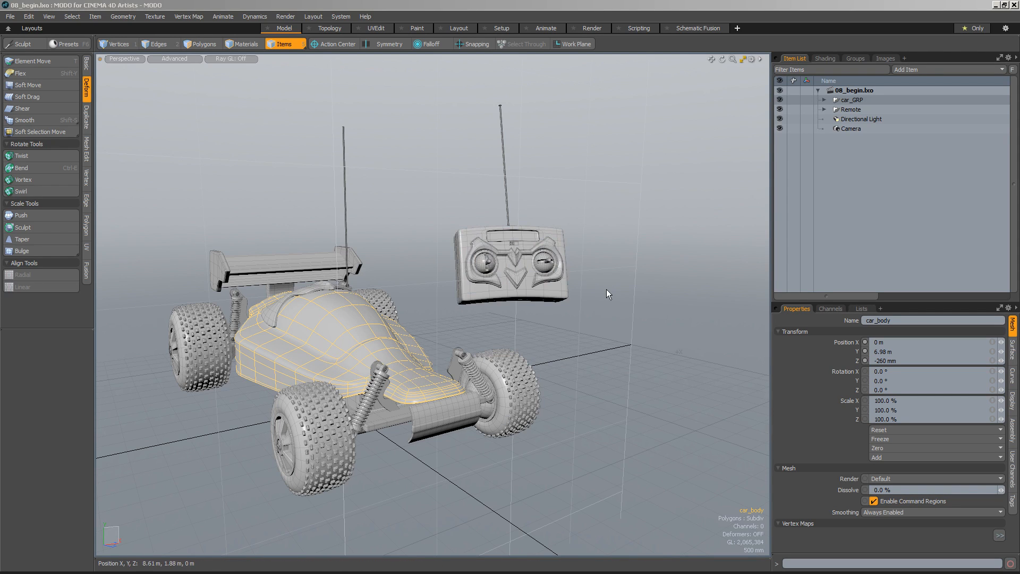
Set the Base Material's diffuse color in the Shader Tree to a faint pink of 1.0, 0.96, 0.96
alt+drag(606, 289, 578, 331)
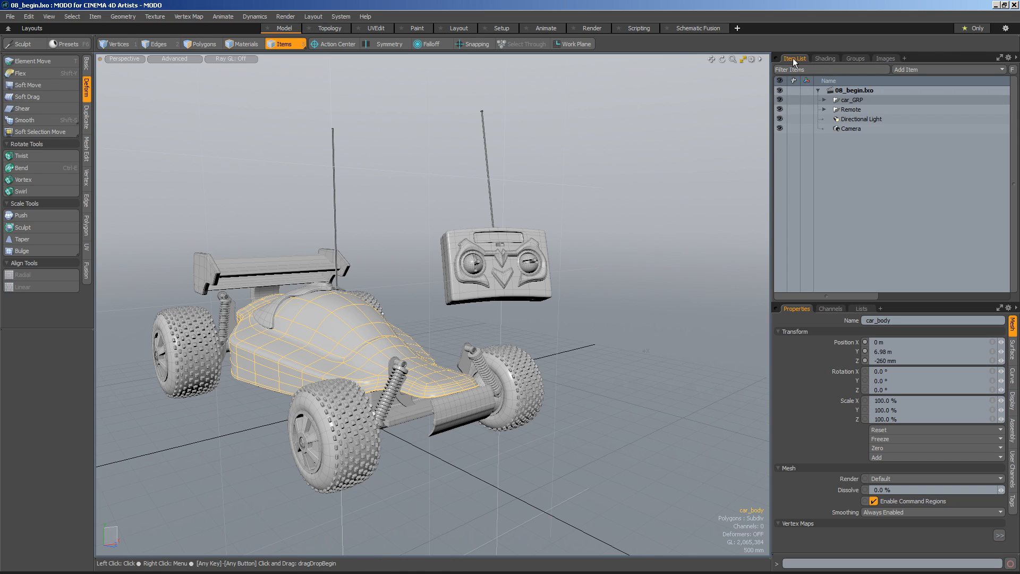
click(825, 59)
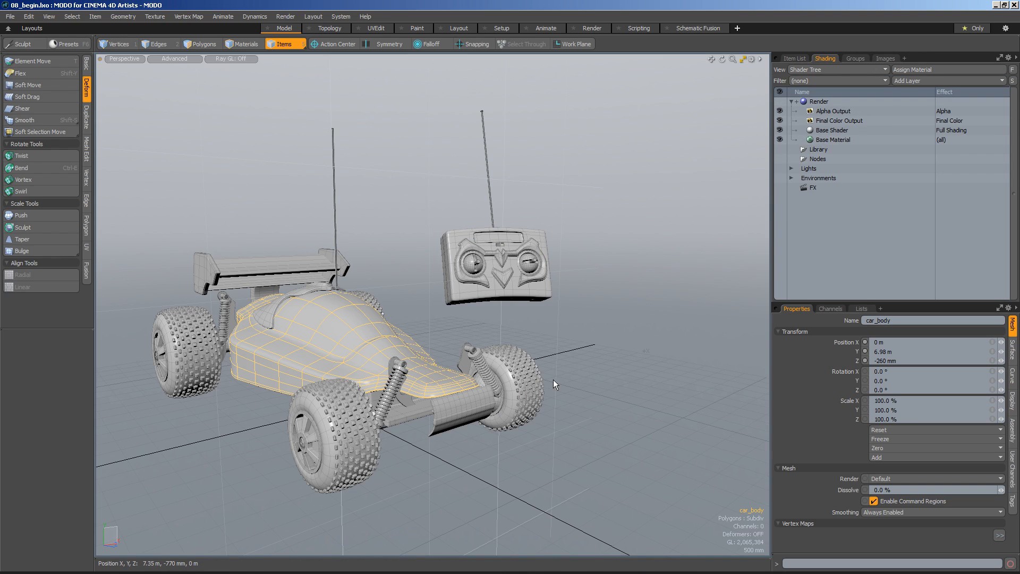
click(833, 140)
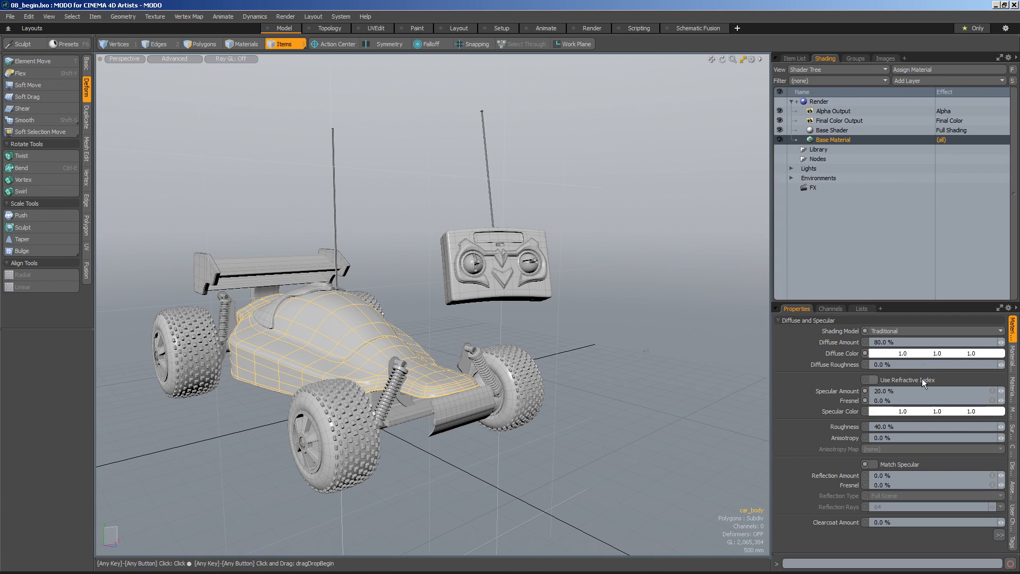
click(925, 353)
click(662, 294)
drag(662, 294, 612, 290)
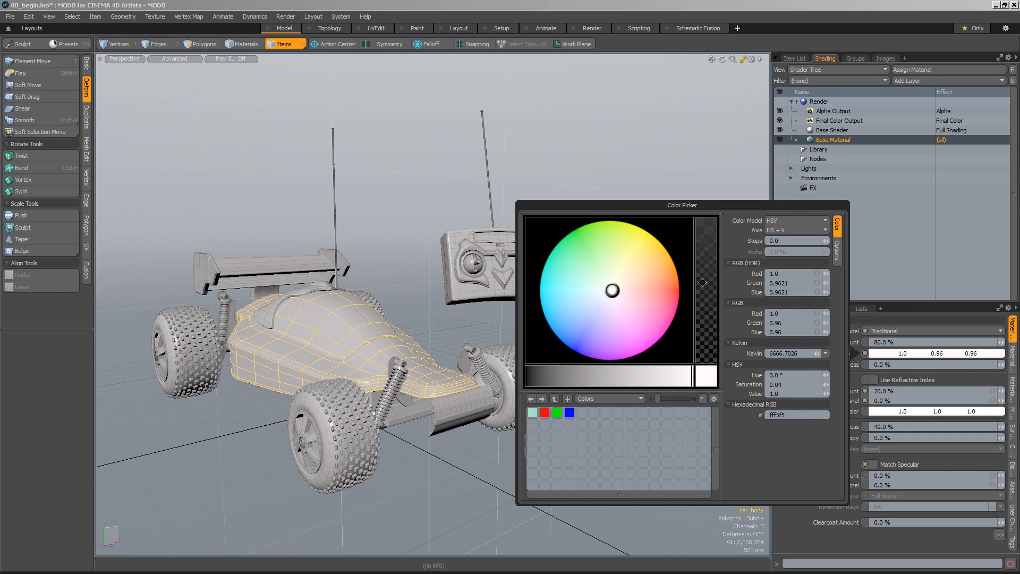
click(697, 183)
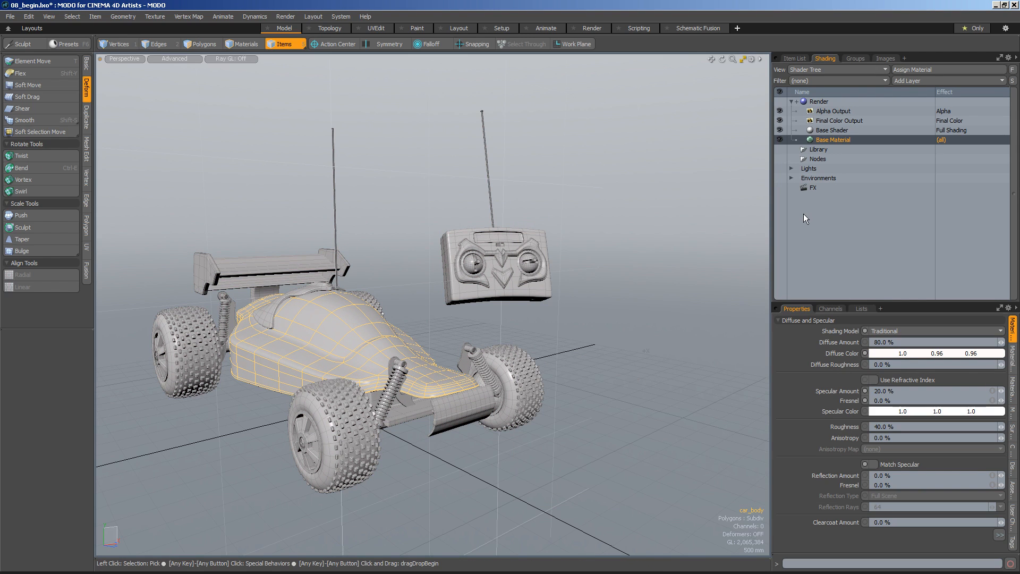
Duplicate the Base Material, rename the copy TestMaterial, and set its diffuse color to blue (0.05, 0.02, 1.0)
right_click(834, 139)
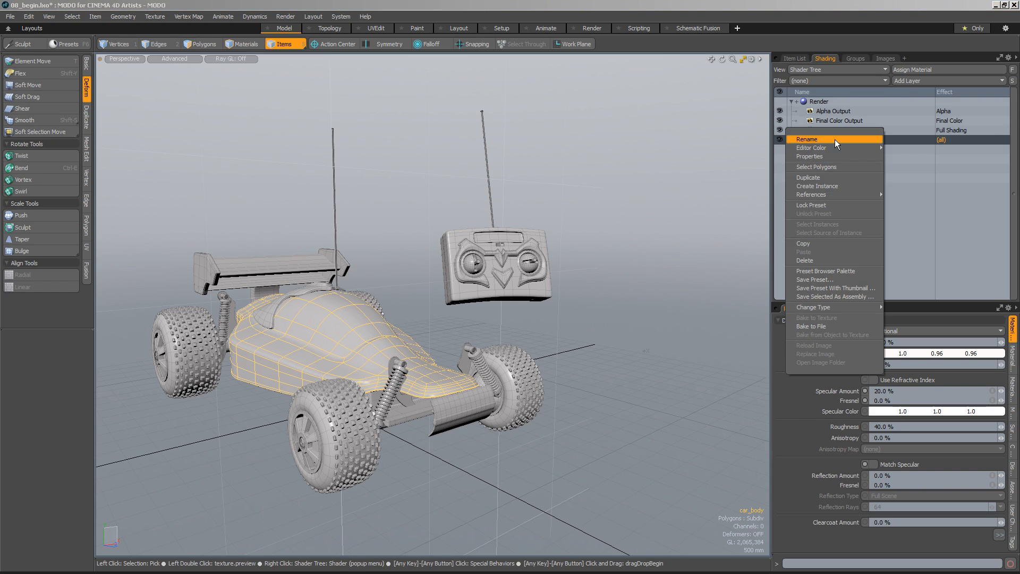
click(830, 177)
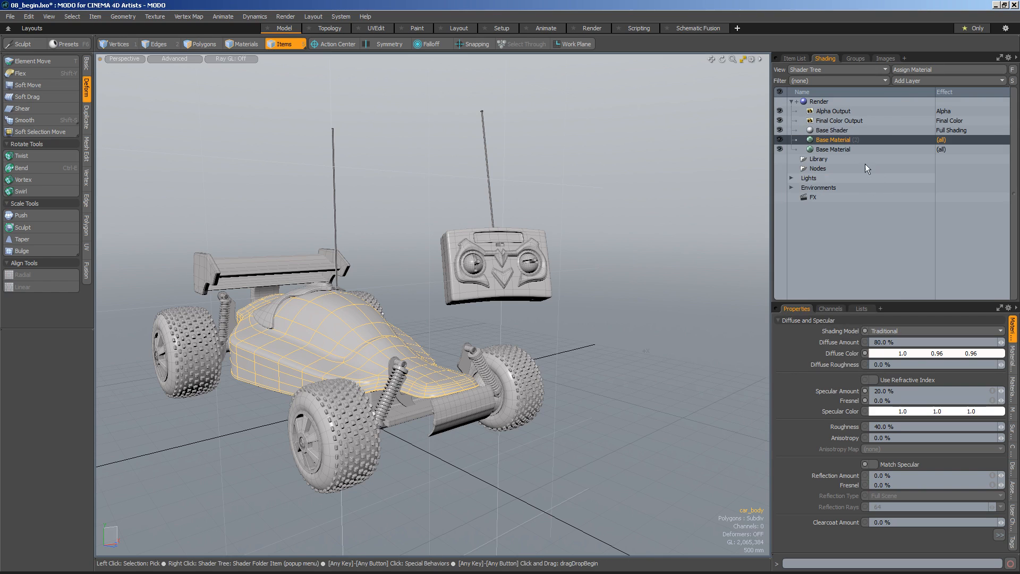
right_click(840, 139)
click(844, 141)
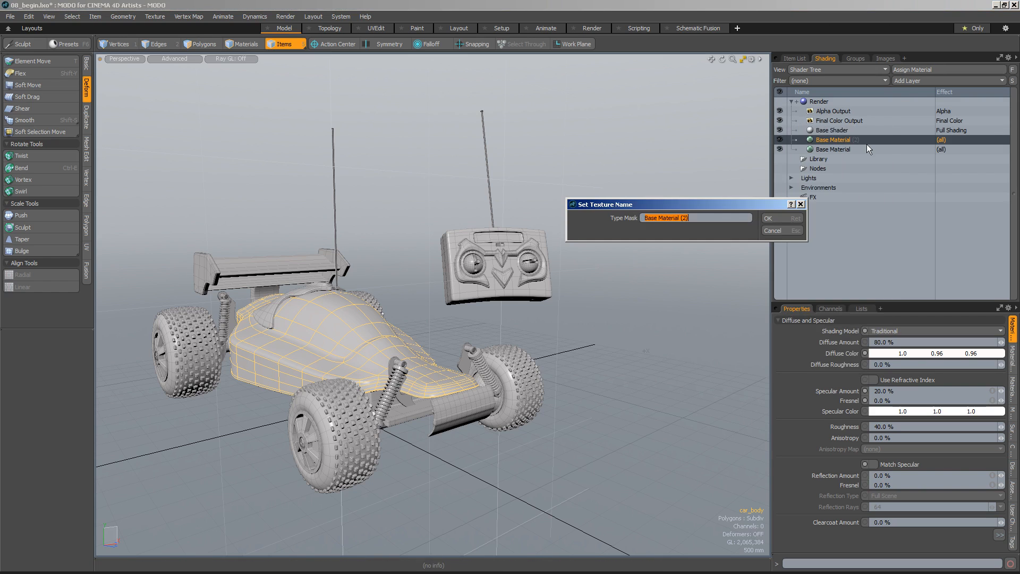
text(TestMaterial)
key(Return)
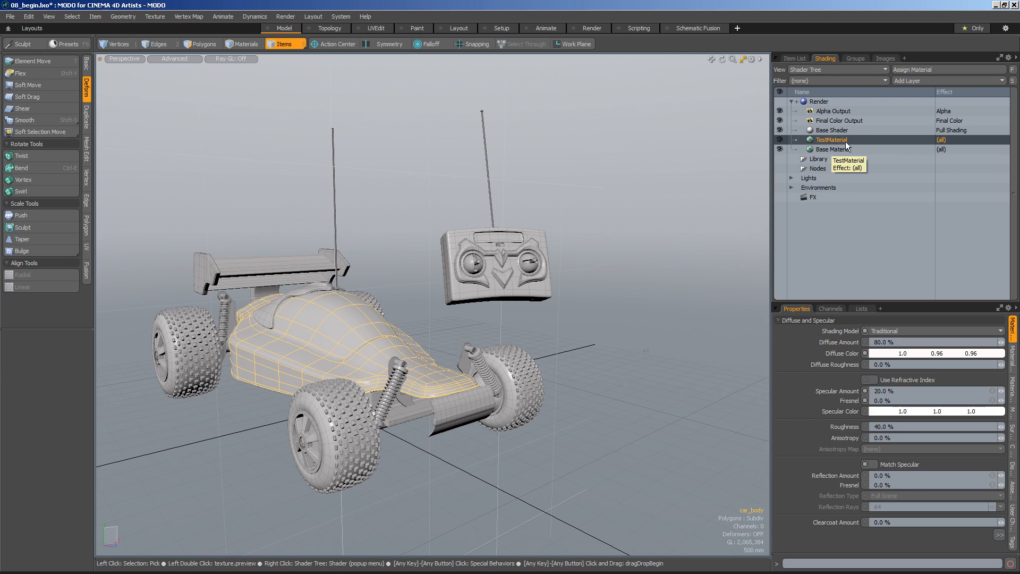
click(917, 351)
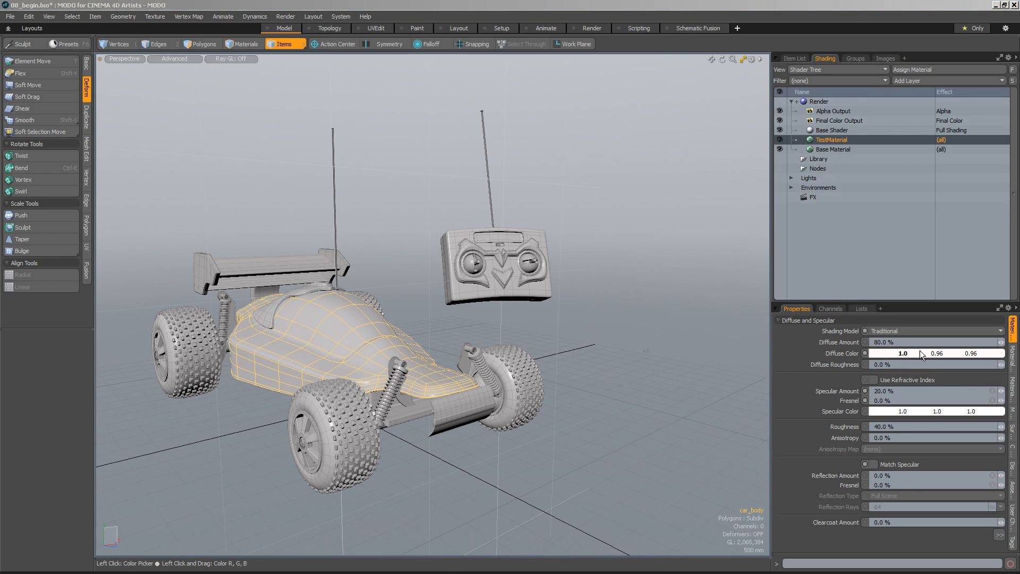
drag(616, 311, 576, 350)
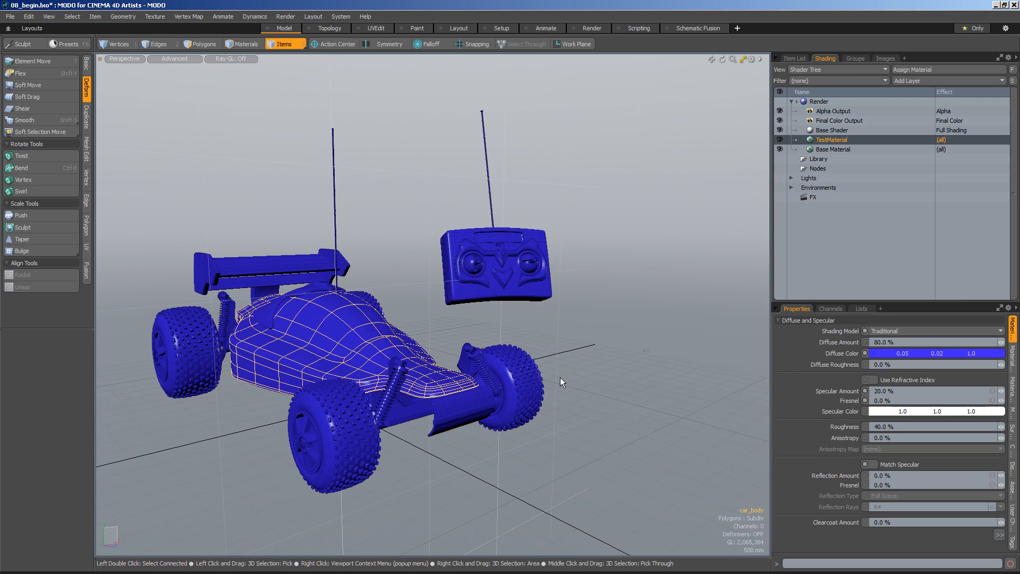
Turn TestMaterial's visibility off and on again, and move the Base Material above it in the Shader Tree
click(872, 149)
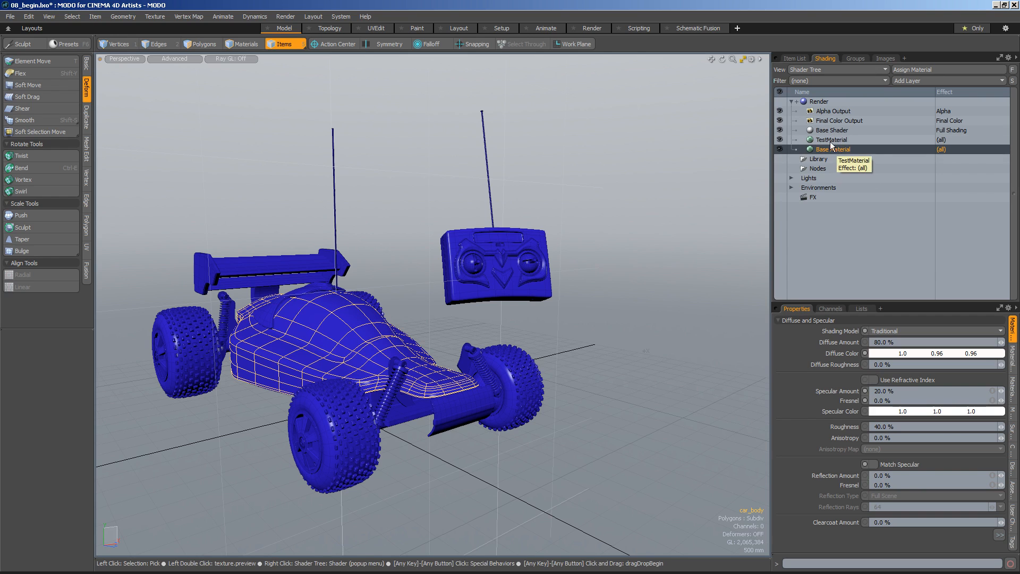
click(779, 139)
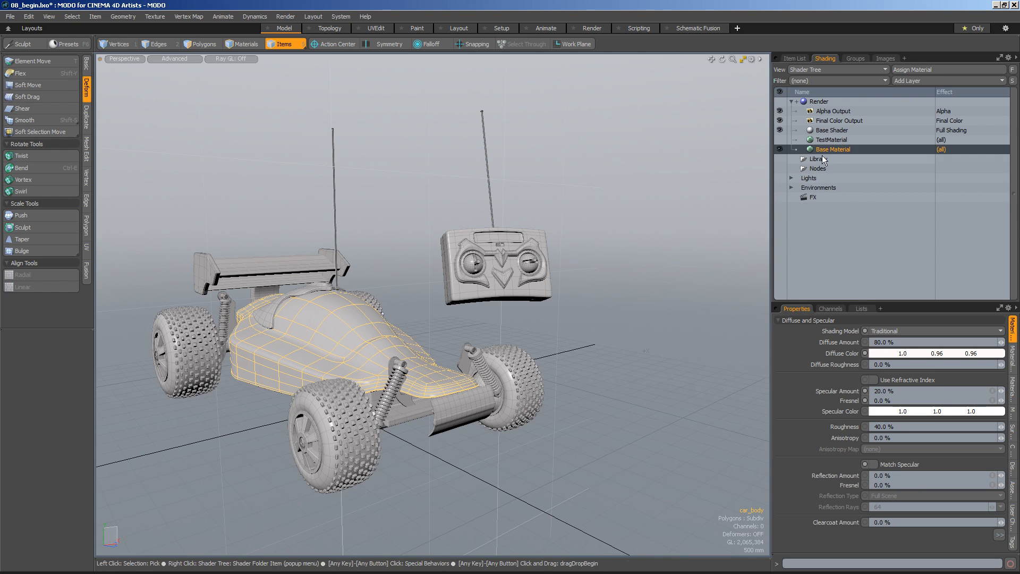
click(780, 139)
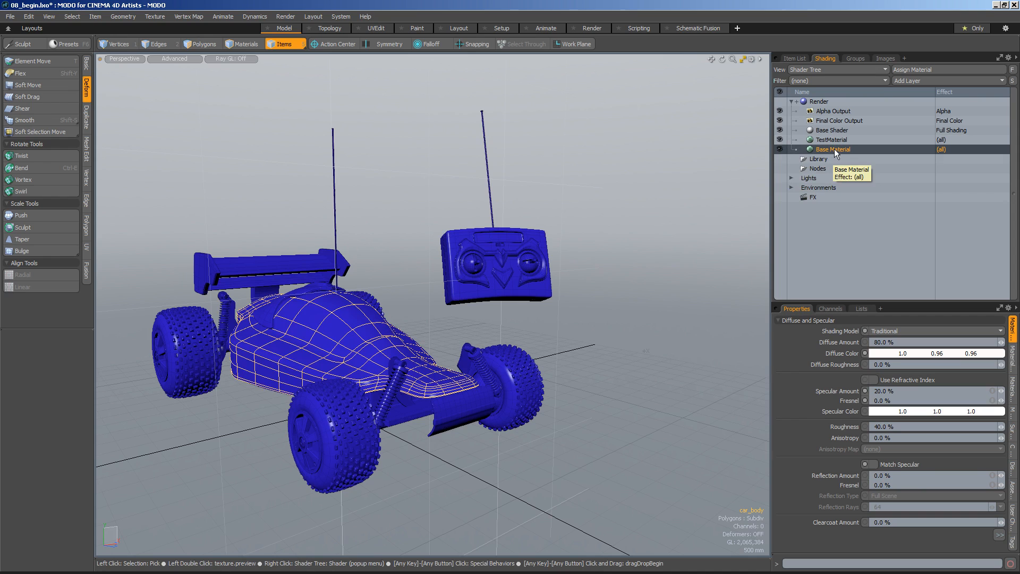
drag(834, 149, 840, 135)
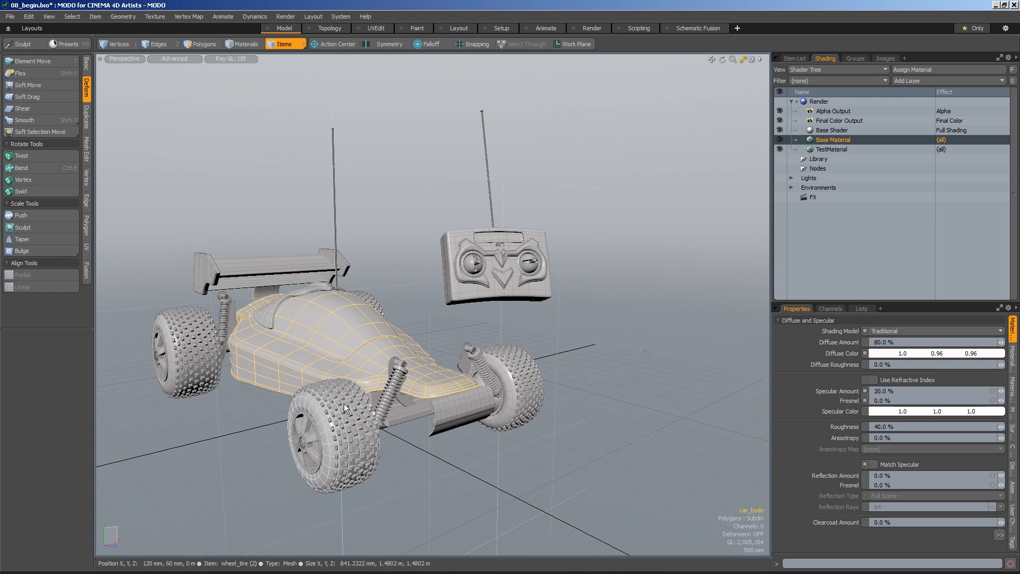
Delete TestMaterial from the Shader Tree
click(833, 149)
right_click(833, 149)
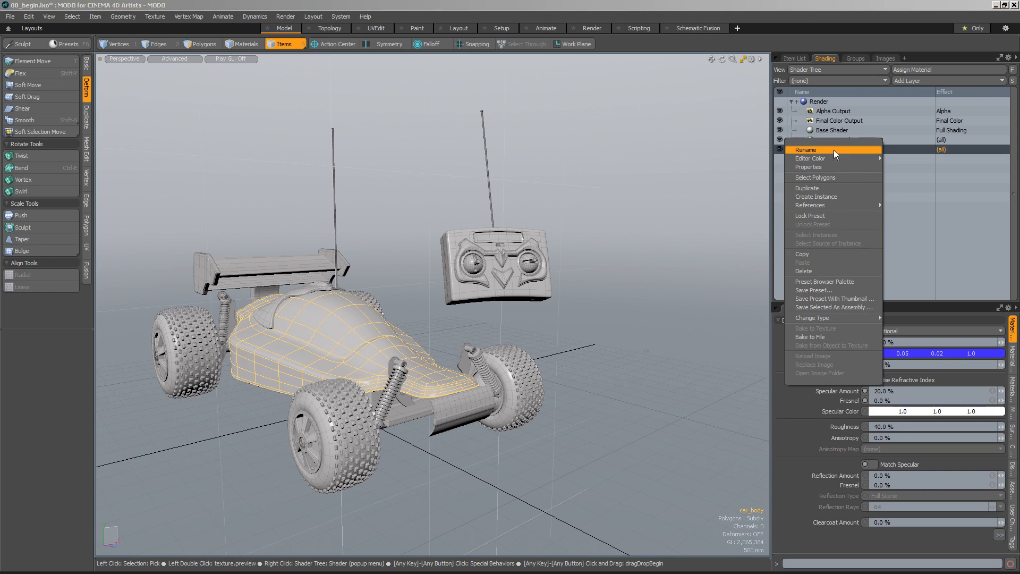
click(836, 272)
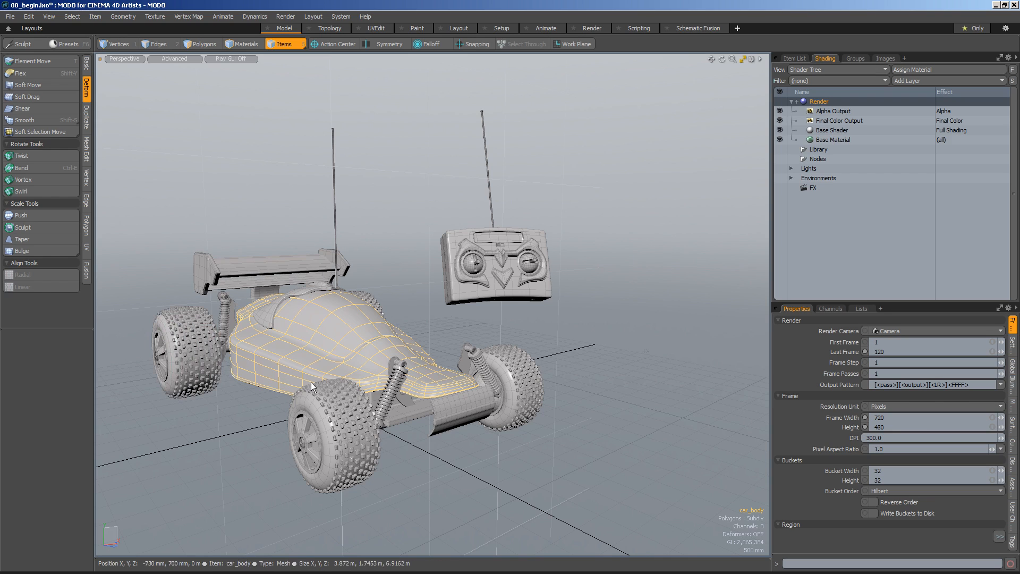
Assign a new material group named BodyMaterial with green color 0.18, 0.6, 0.0 to the car body, and review its layer and group settings
click(345, 320)
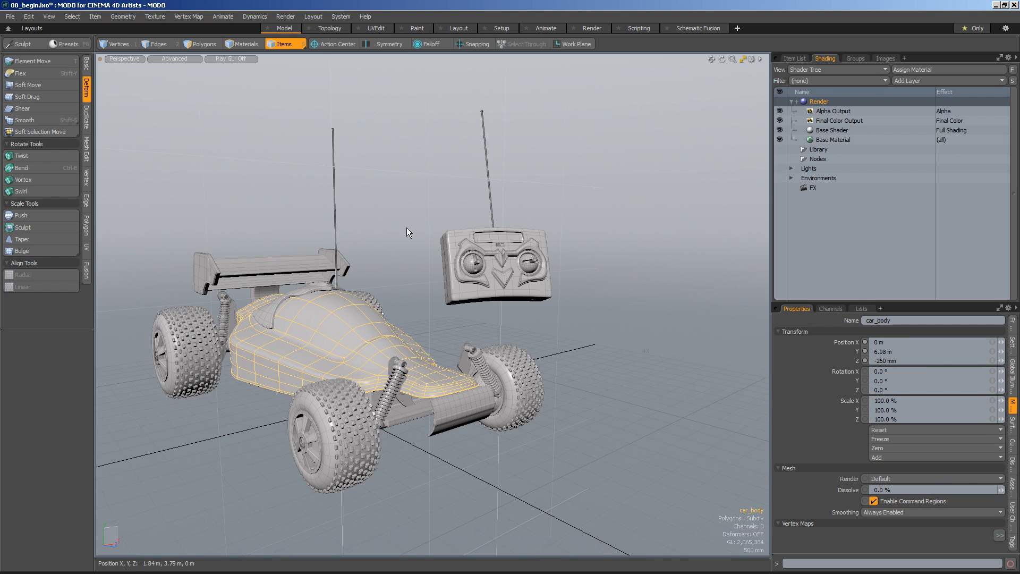
click(155, 17)
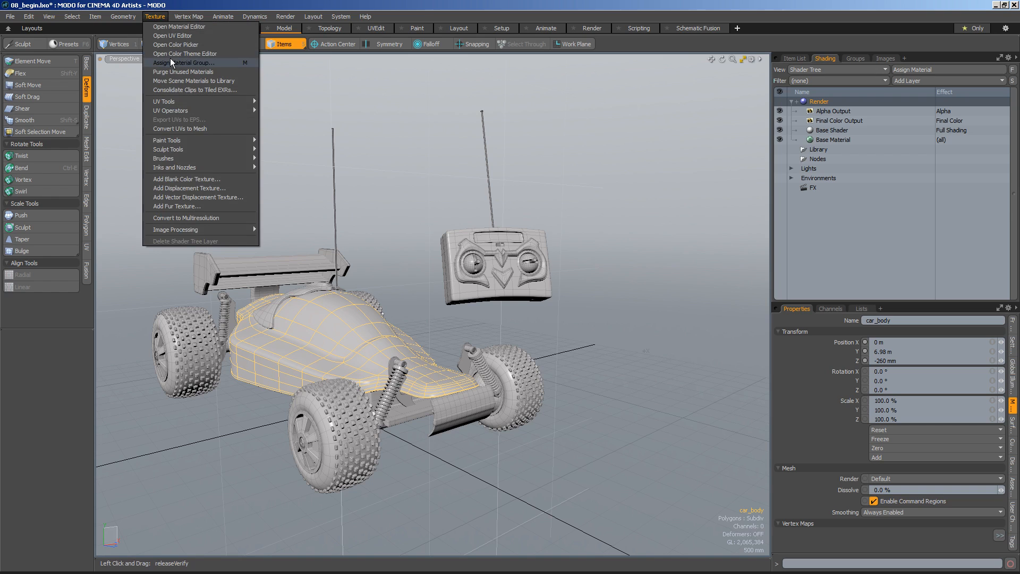
click(244, 66)
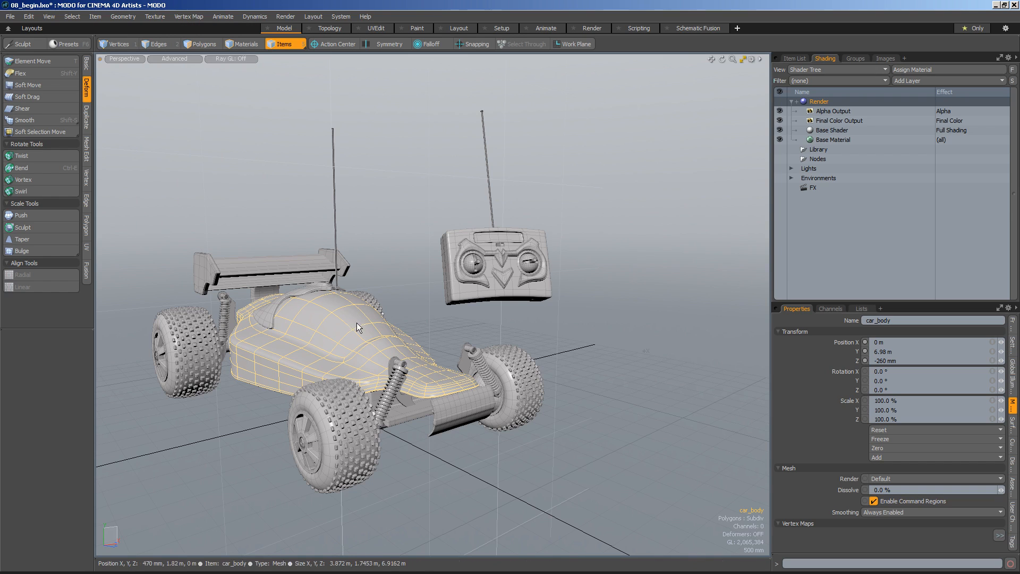
key(m)
drag(617, 179, 332, 111)
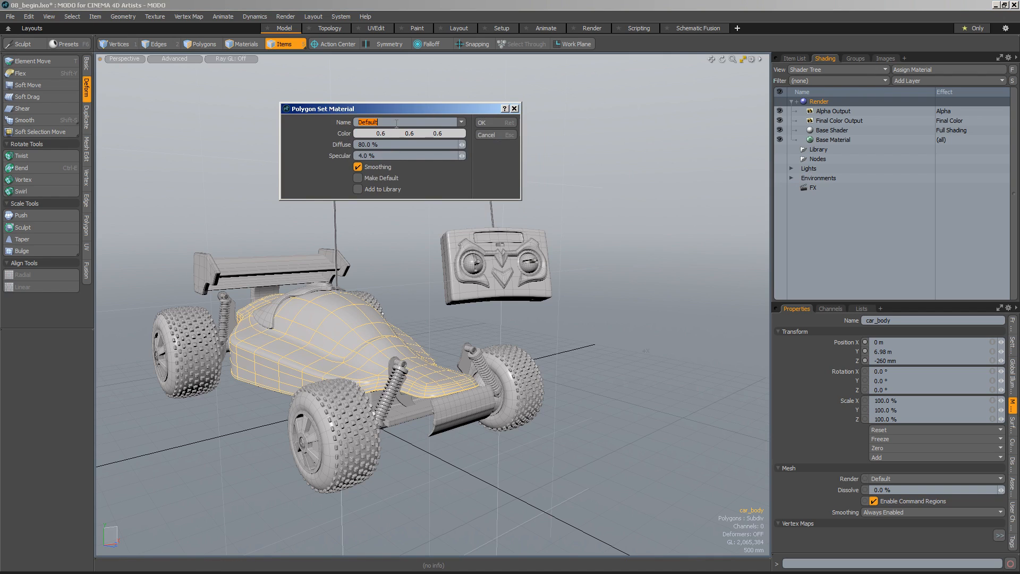
text(BodyMaterial)
click(395, 133)
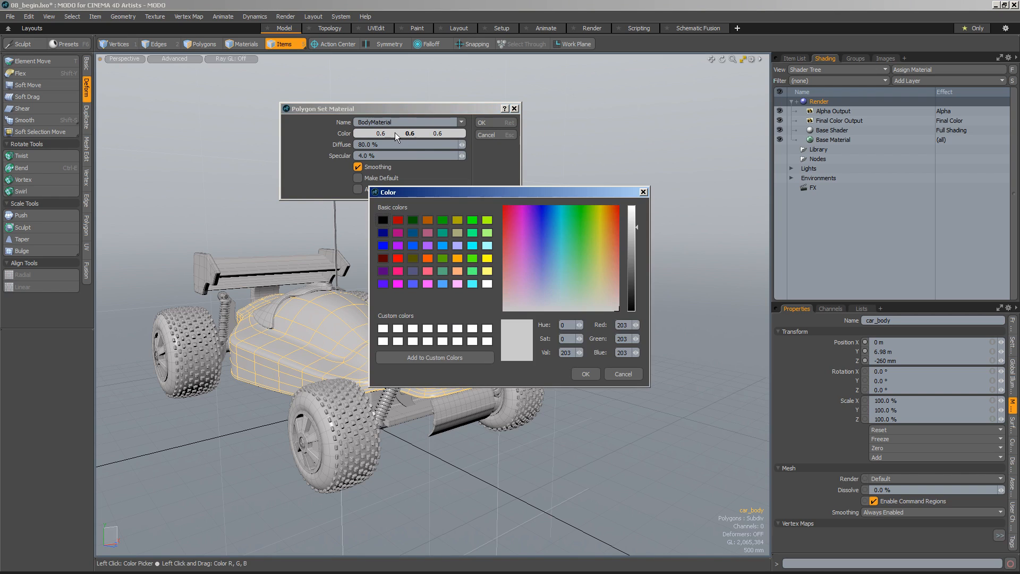
drag(564, 224, 591, 209)
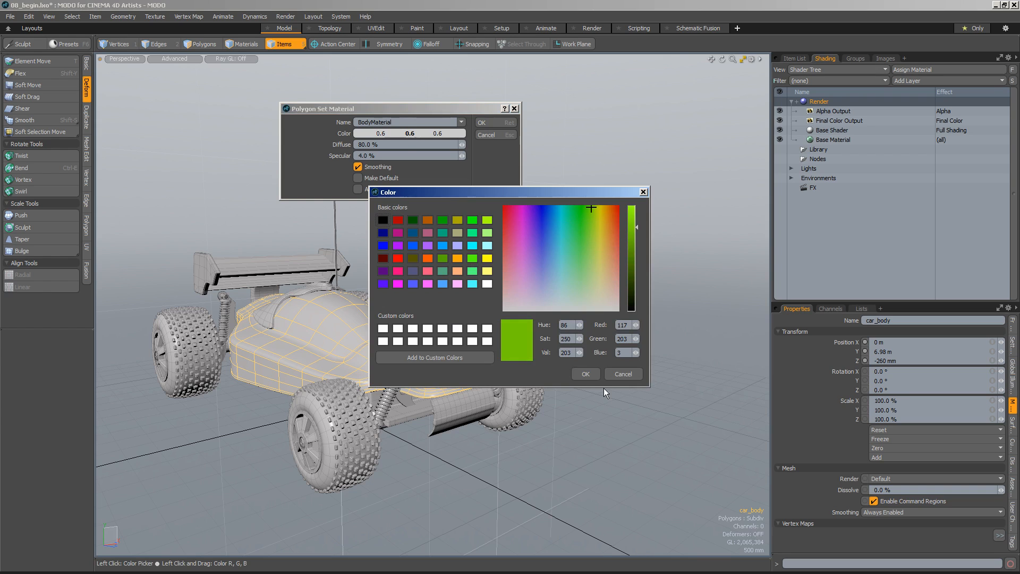
click(585, 373)
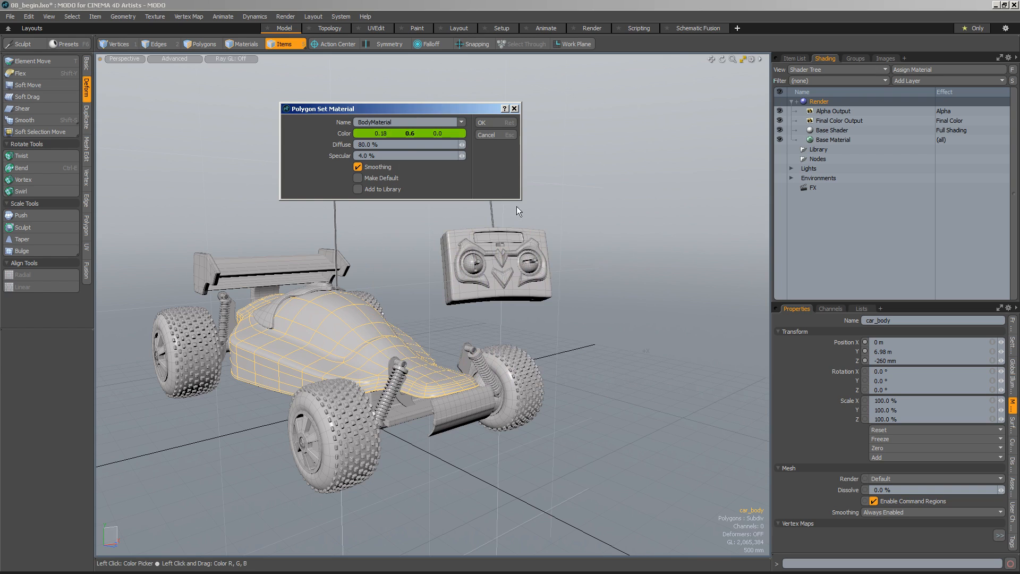
click(498, 122)
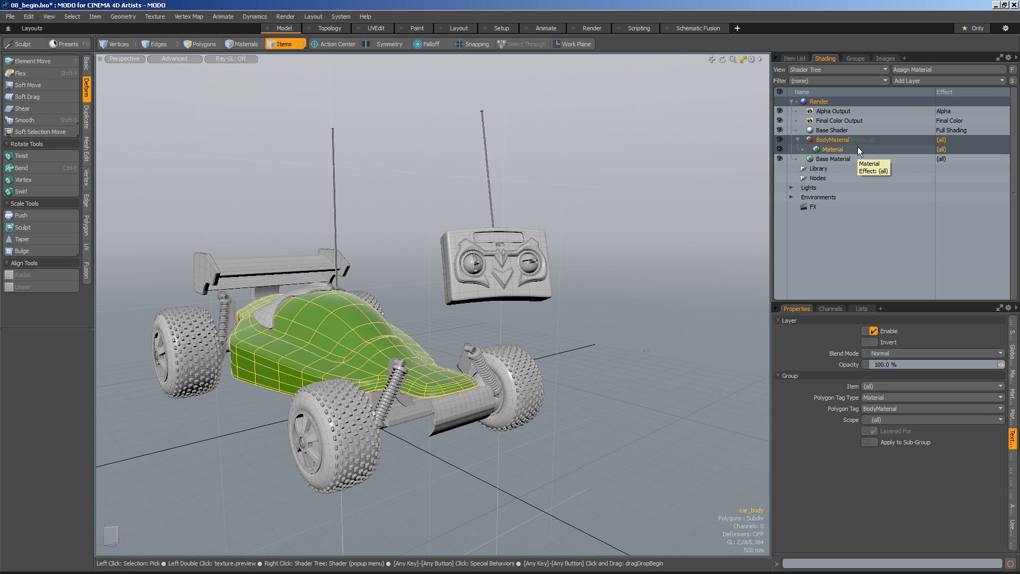
click(838, 149)
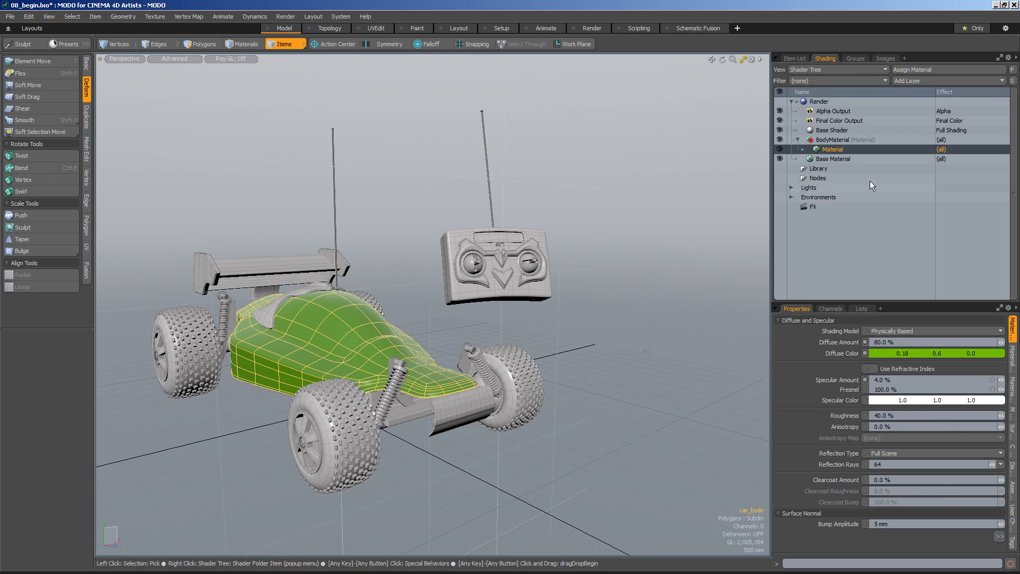
click(838, 140)
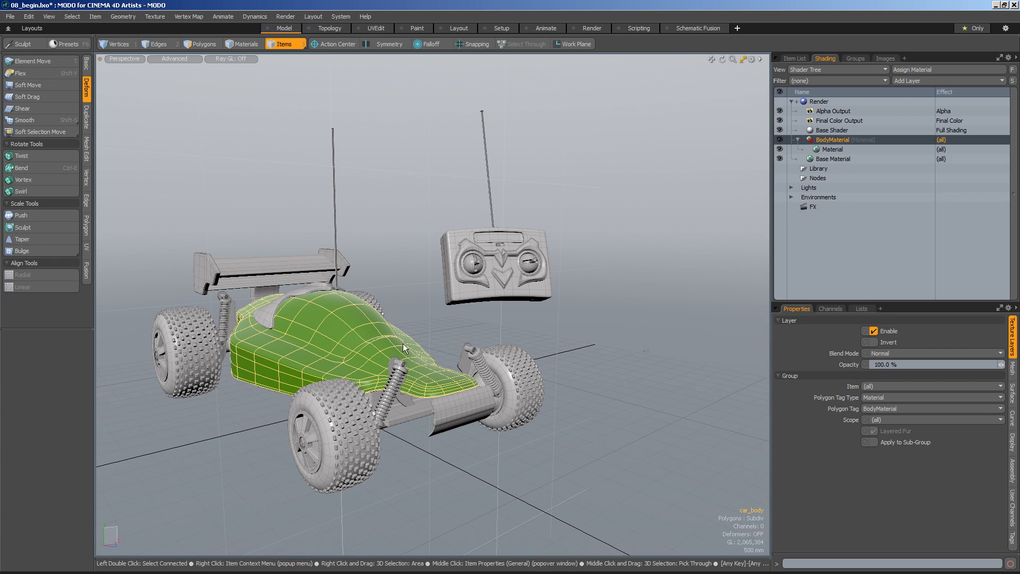
Assign a new material group named RemoteMaterial with near-black color 0.02, 0.02, 0.02 to the remote's main body mesh
alt+drag(500, 334, 519, 294)
scroll(543, 285, up, 4)
click(557, 302)
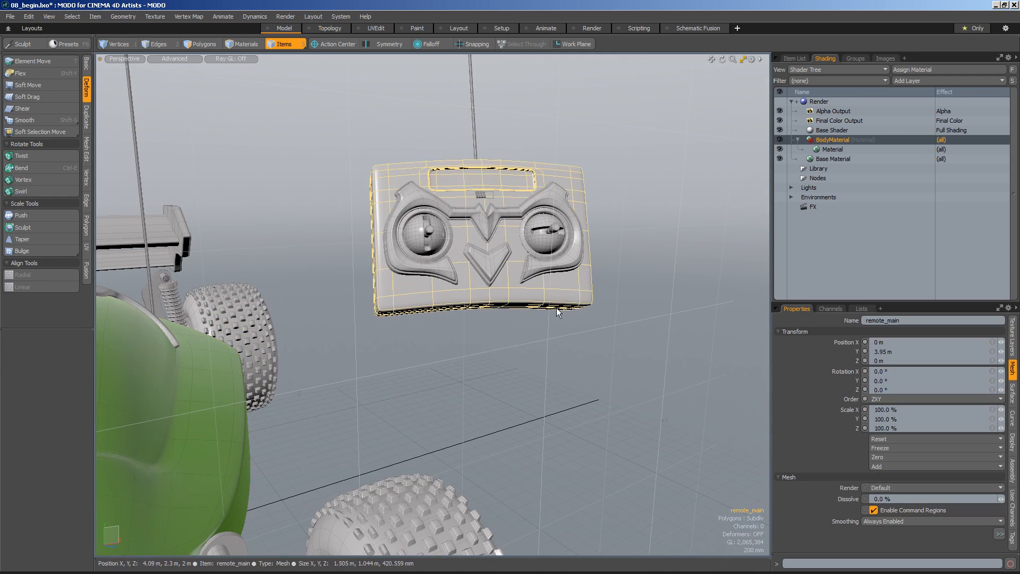
alt+middle_drag(572, 296, 554, 382)
scroll(551, 378, up, 4)
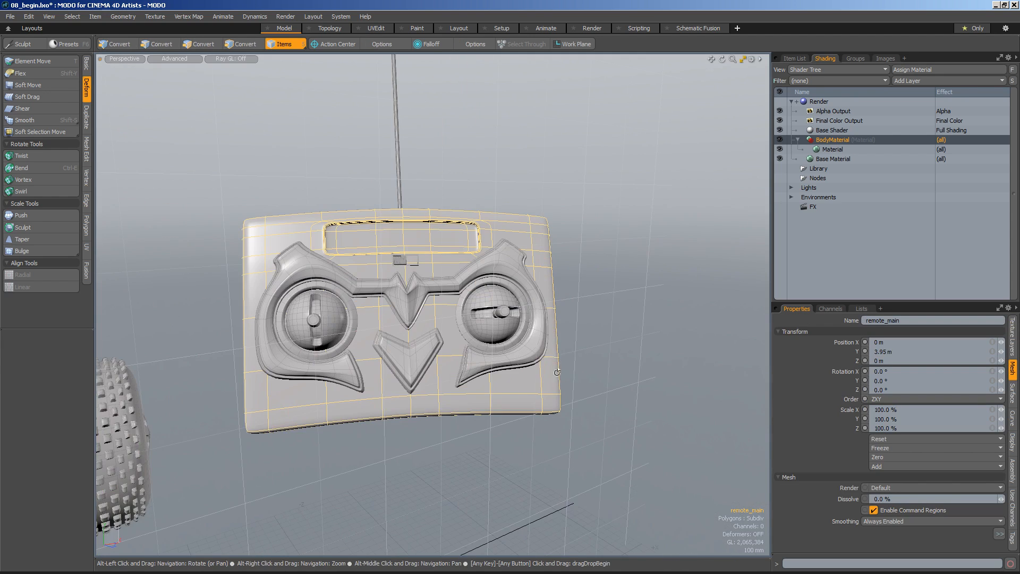
alt+drag(532, 335, 509, 311)
alt+drag(432, 235, 372, 163)
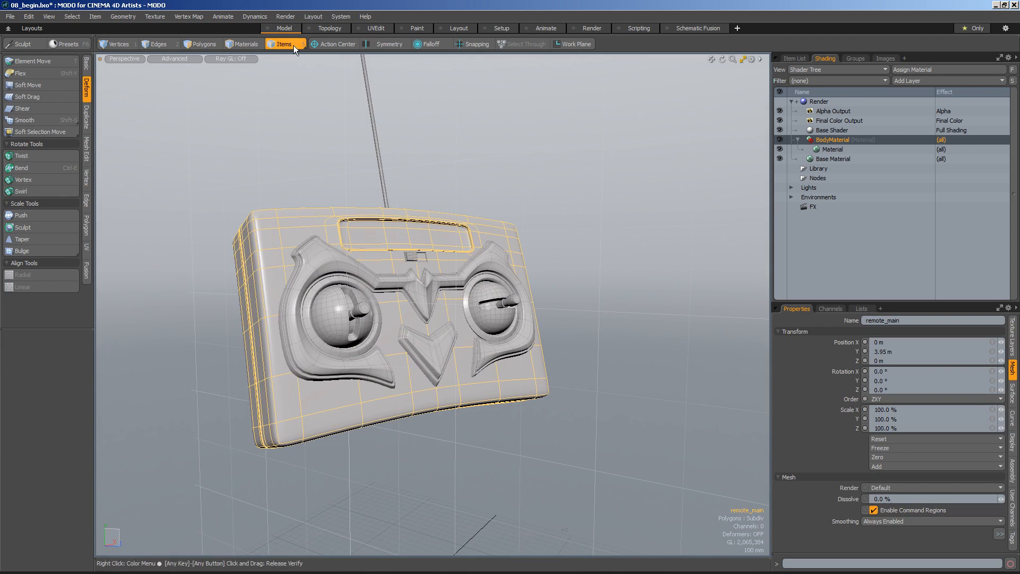
key(m)
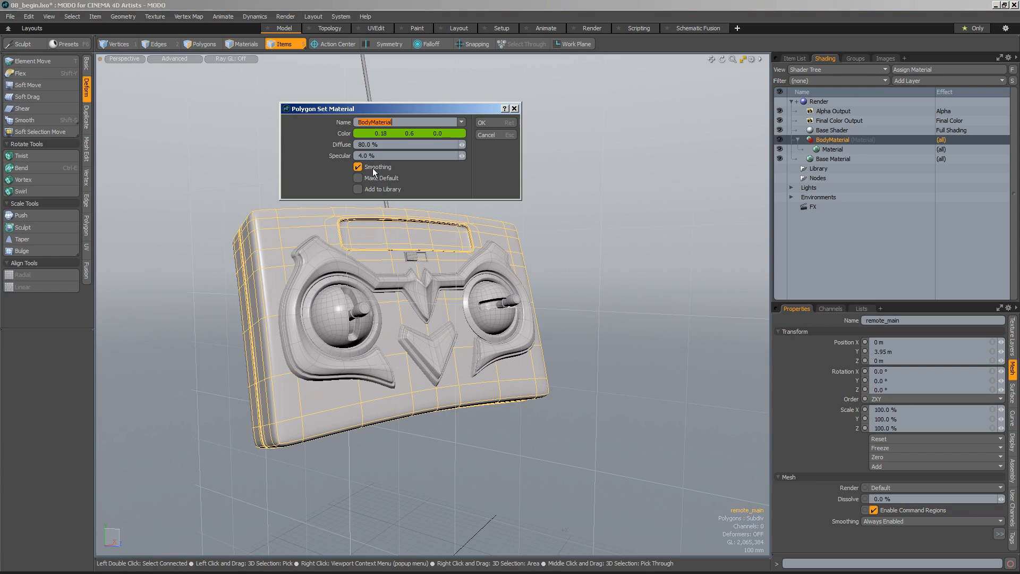
click(398, 133)
drag(633, 287, 633, 303)
drag(569, 300, 560, 305)
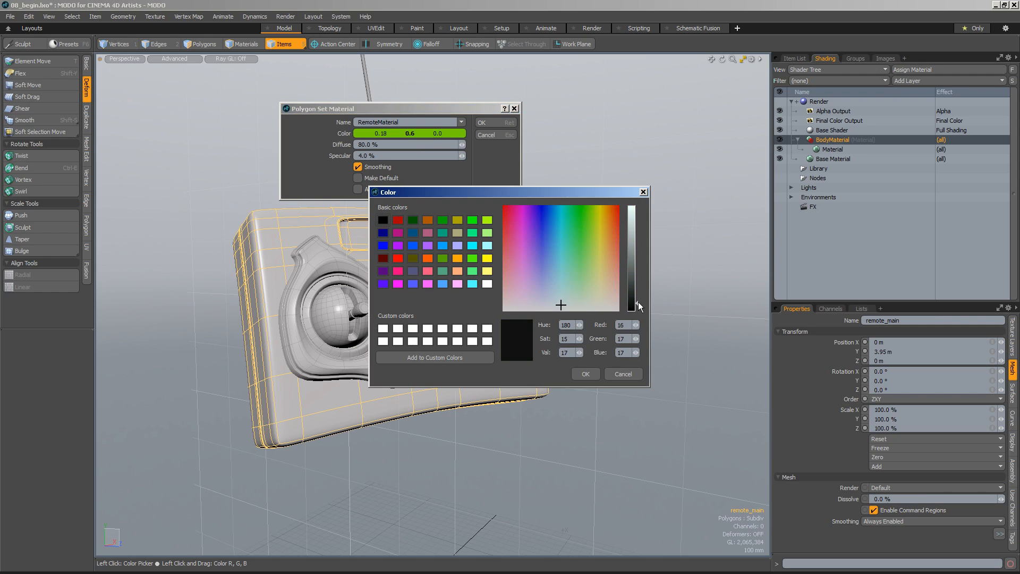
drag(636, 297, 636, 295)
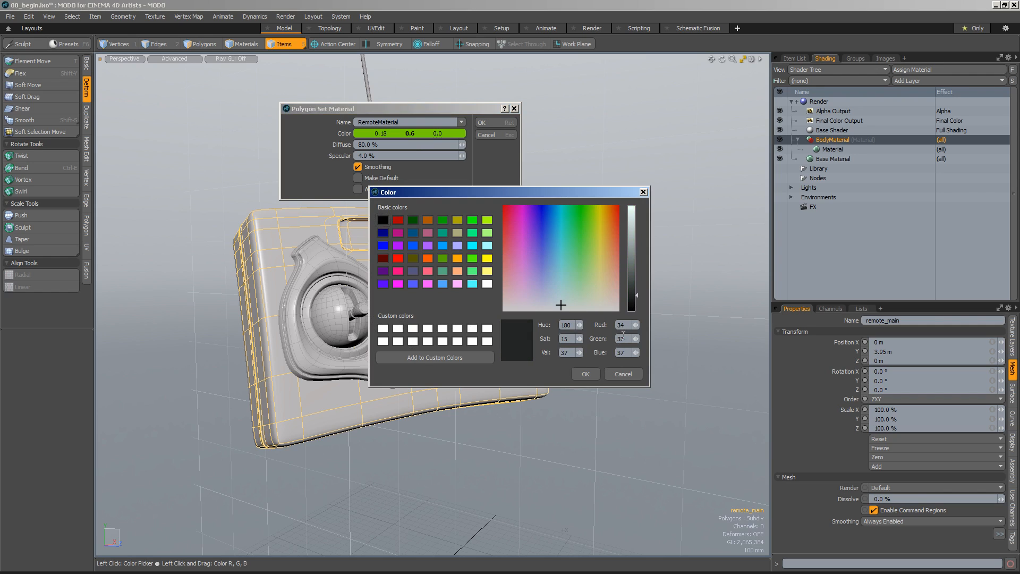
click(594, 377)
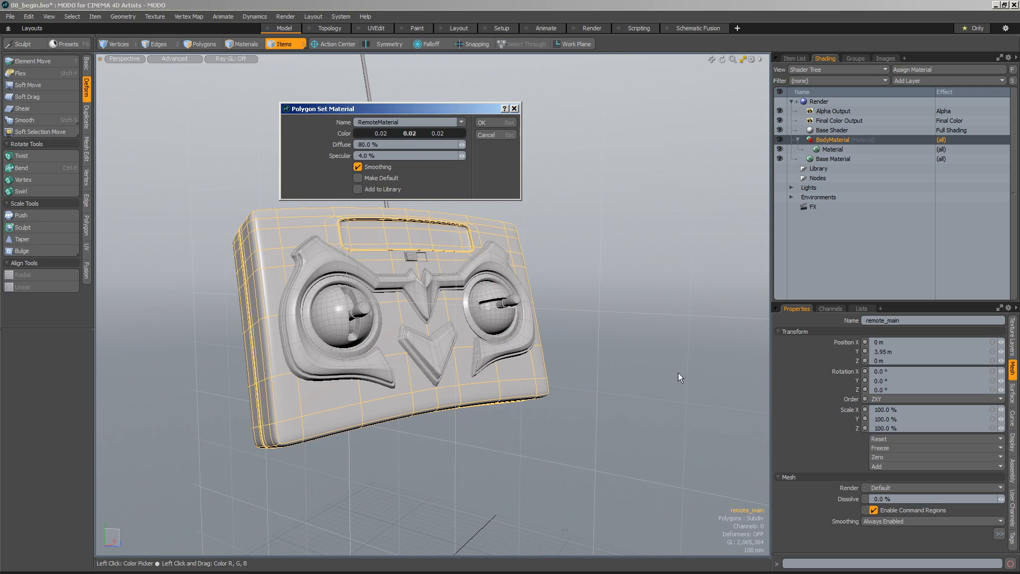
click(481, 122)
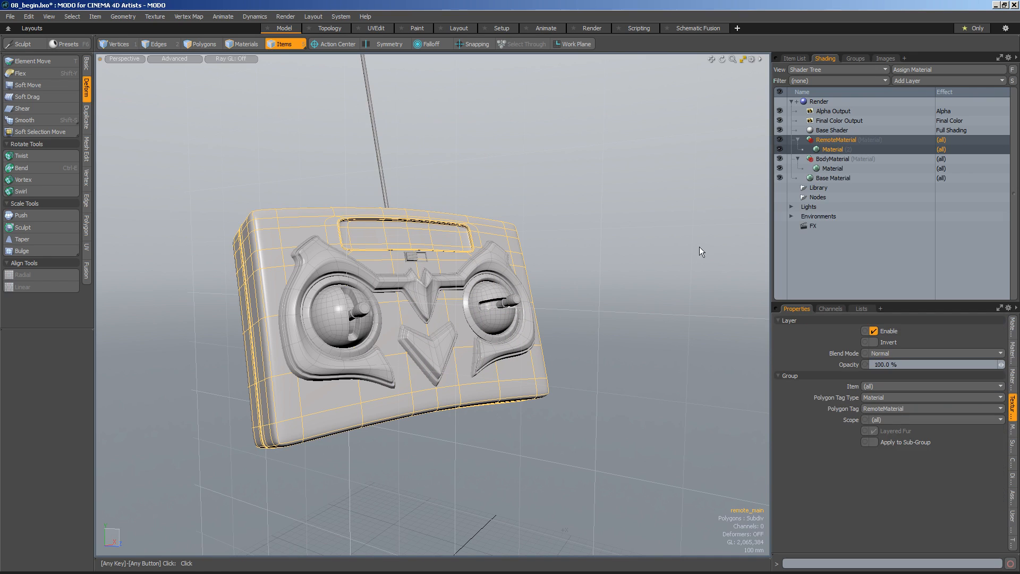
Set the diffuse color of RemoteMaterial's material to 0.01, 0.02, 0.02
click(836, 149)
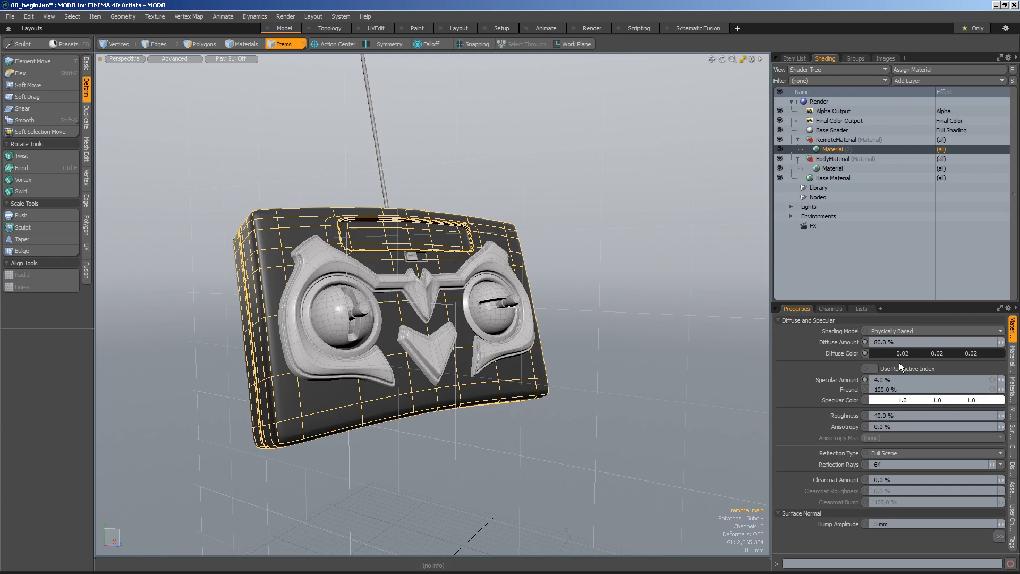
click(917, 355)
drag(599, 291, 592, 302)
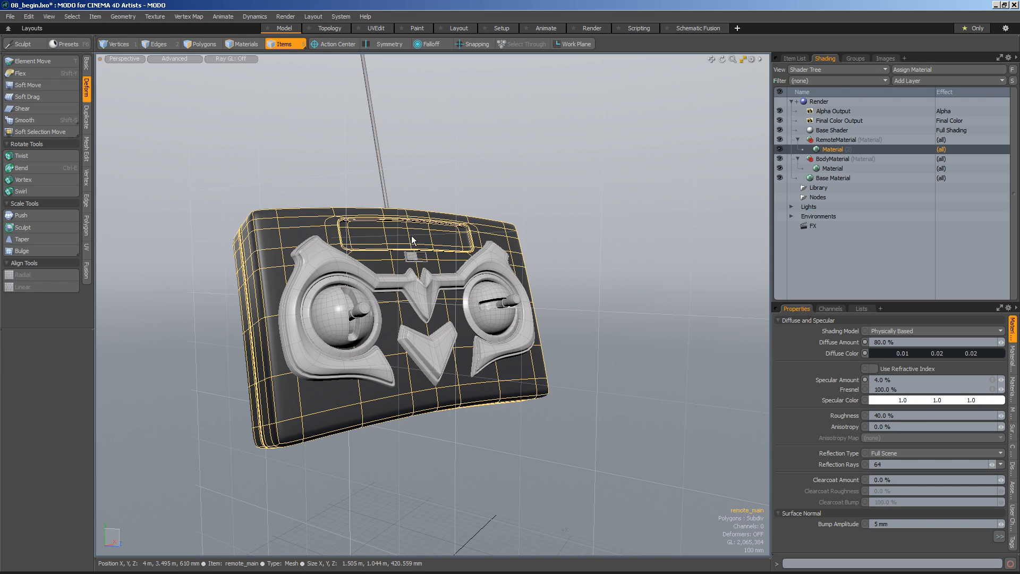
Assign a new material group named RemoteScreen with cyan color 0.01, 0.85, 1.0 to the polygons of the remote's recessed screen
click(204, 44)
scroll(494, 241, up, 6)
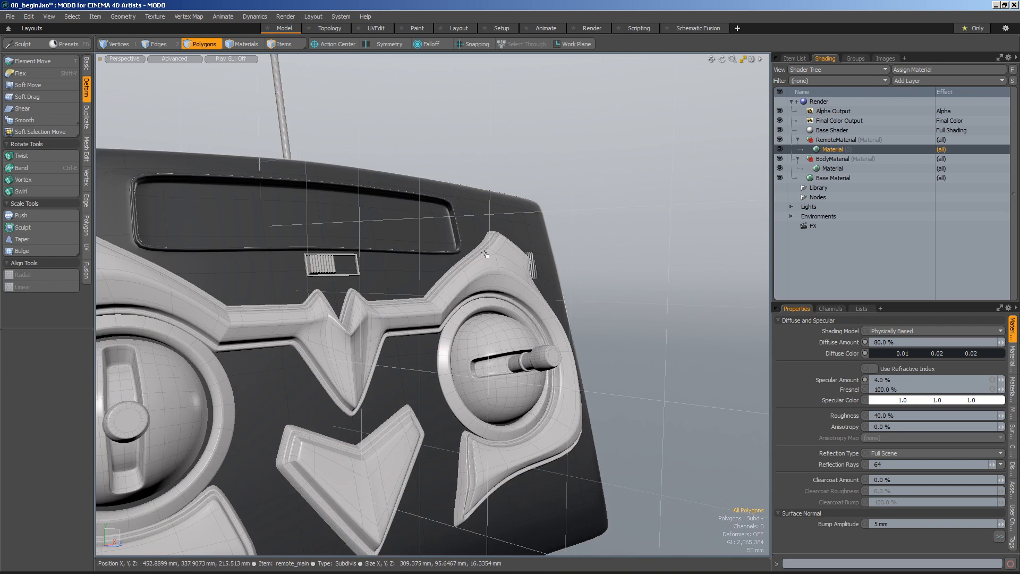
mouse_move(147, 262)
mouse_down()
mouse_move(117, 244)
mouse_move(160, 218)
mouse_move(253, 214)
mouse_move(366, 223)
mouse_move(462, 208)
mouse_move(422, 249)
mouse_move(289, 256)
mouse_move(459, 250)
mouse_up()
alt+drag(394, 286, 429, 281)
scroll(453, 301, down, 2)
key(m)
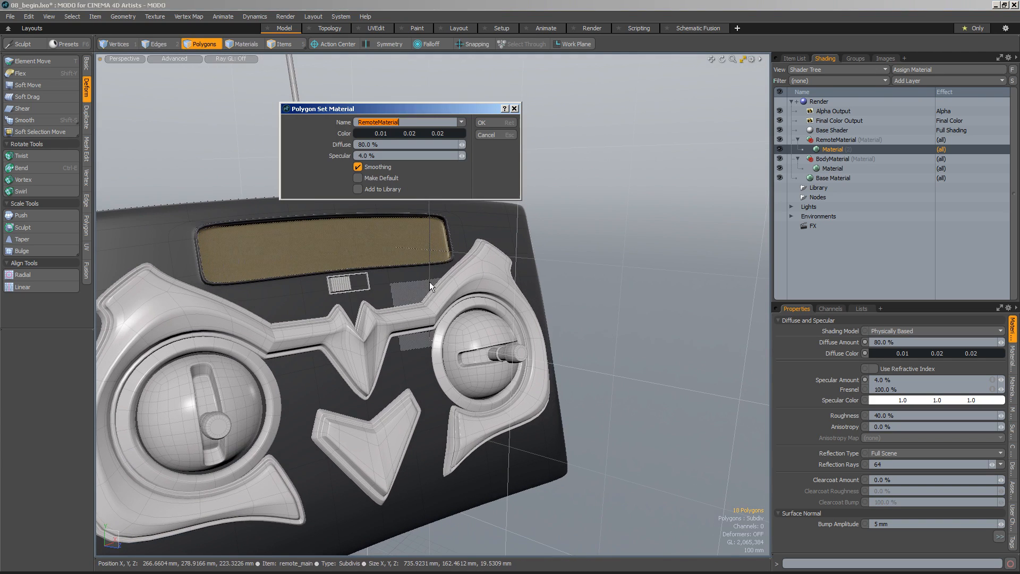
text(RemoteScreen)
click(397, 133)
click(559, 217)
drag(636, 243, 637, 205)
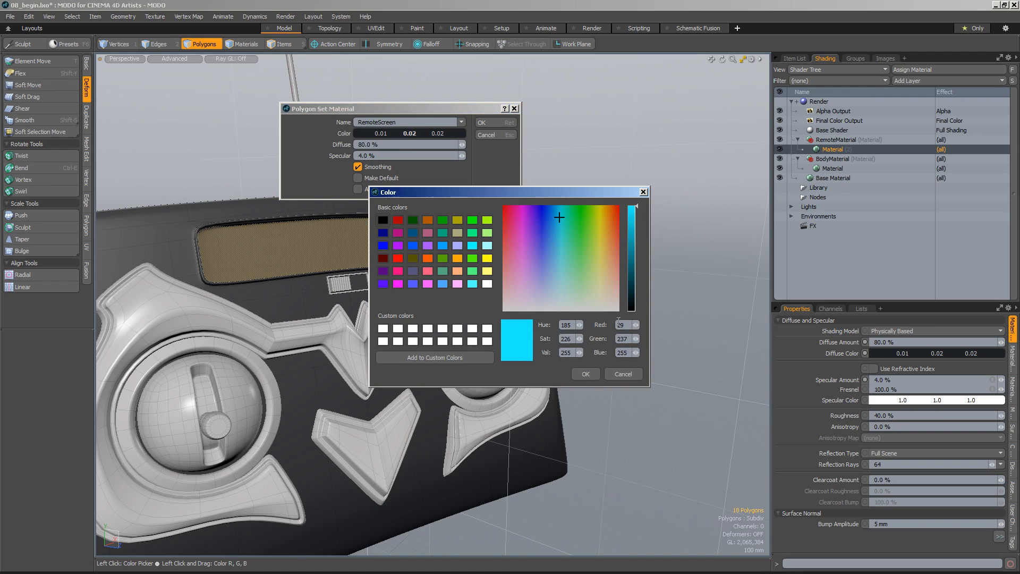
click(592, 375)
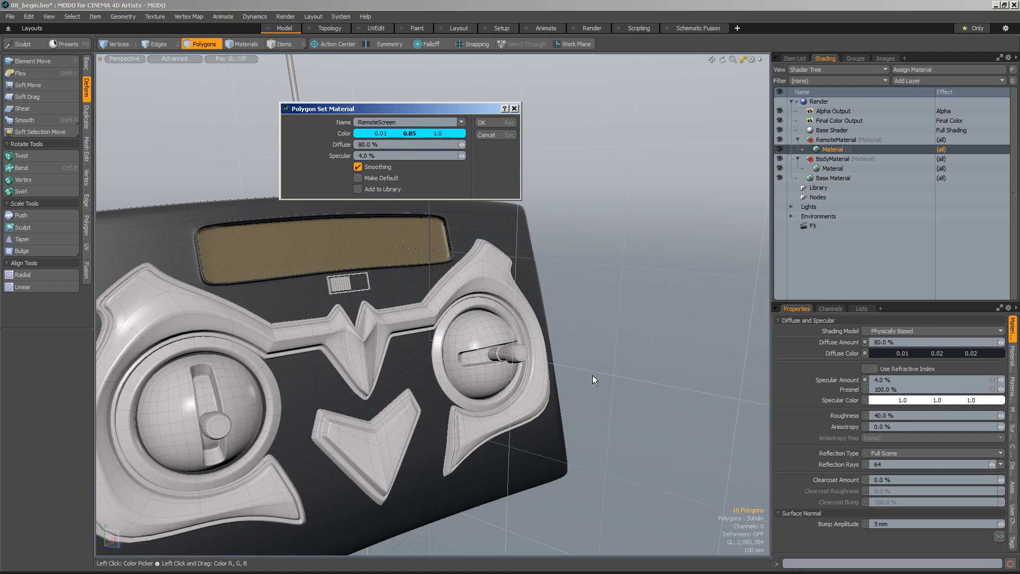
click(494, 123)
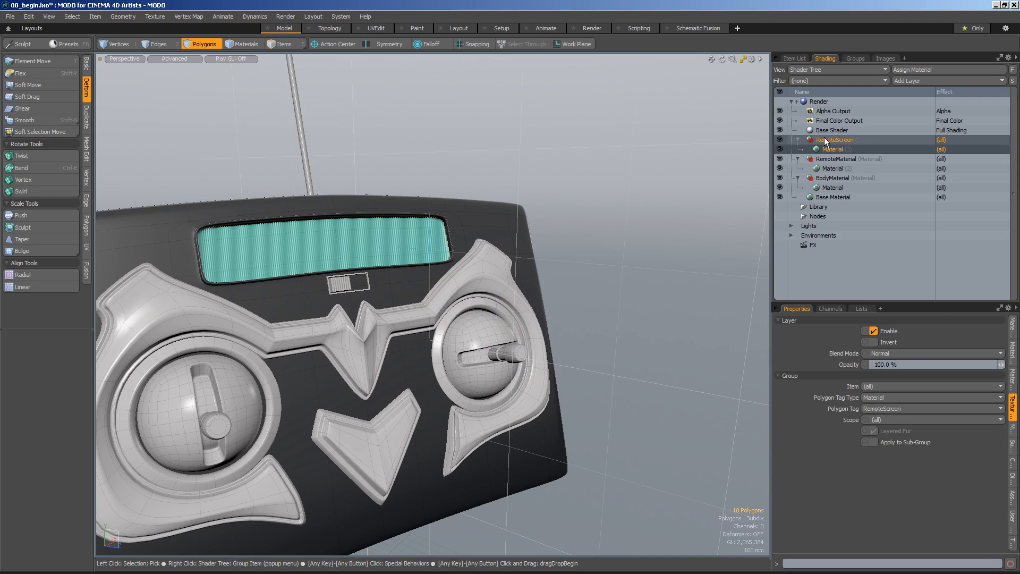
Return to item selection mode and examine the image map and texture types available as new Shader Tree layers
key(a)
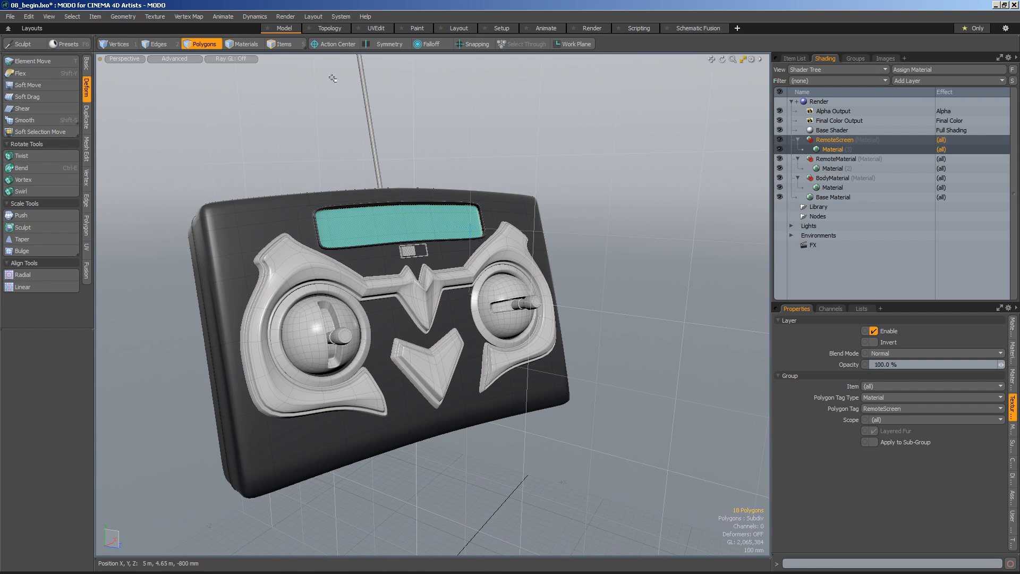
click(291, 46)
alt+drag(540, 145, 502, 209)
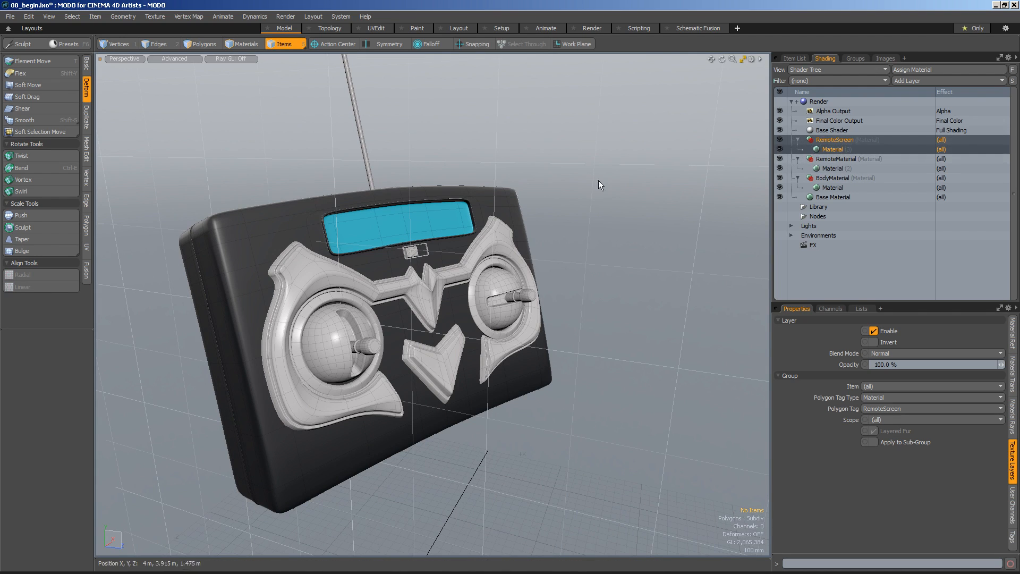
mouse_move(648, 282)
alt+mouse_down()
mouse_move(610, 290)
mouse_move(639, 296)
alt+mouse_up()
scroll(645, 276, down, 3)
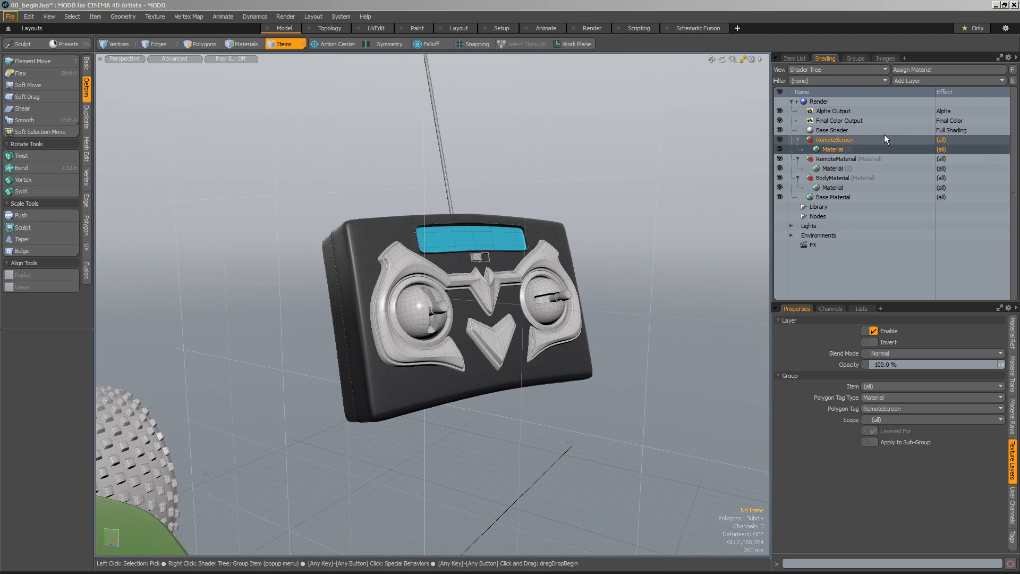
click(907, 80)
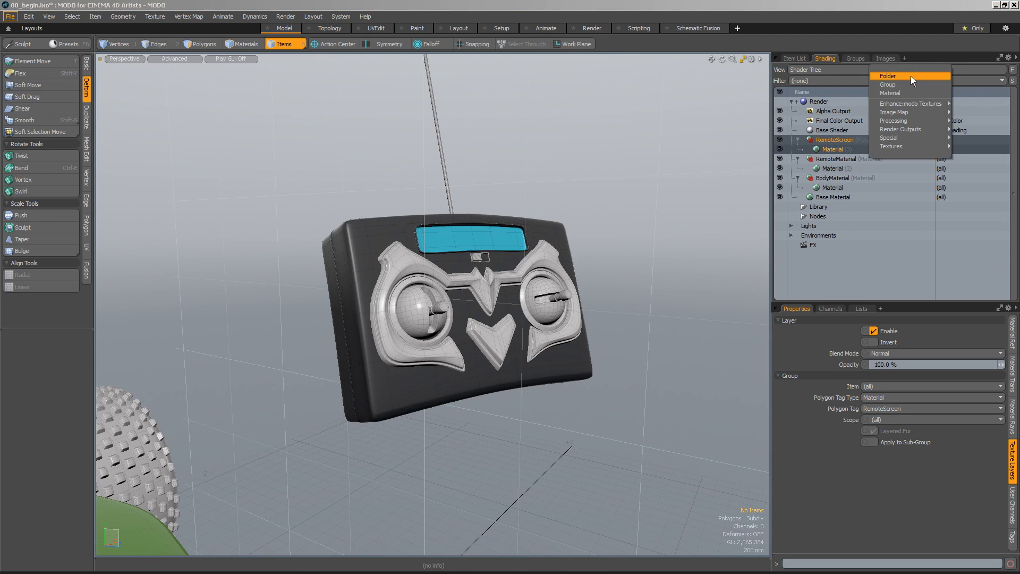
mouse_move(903, 113)
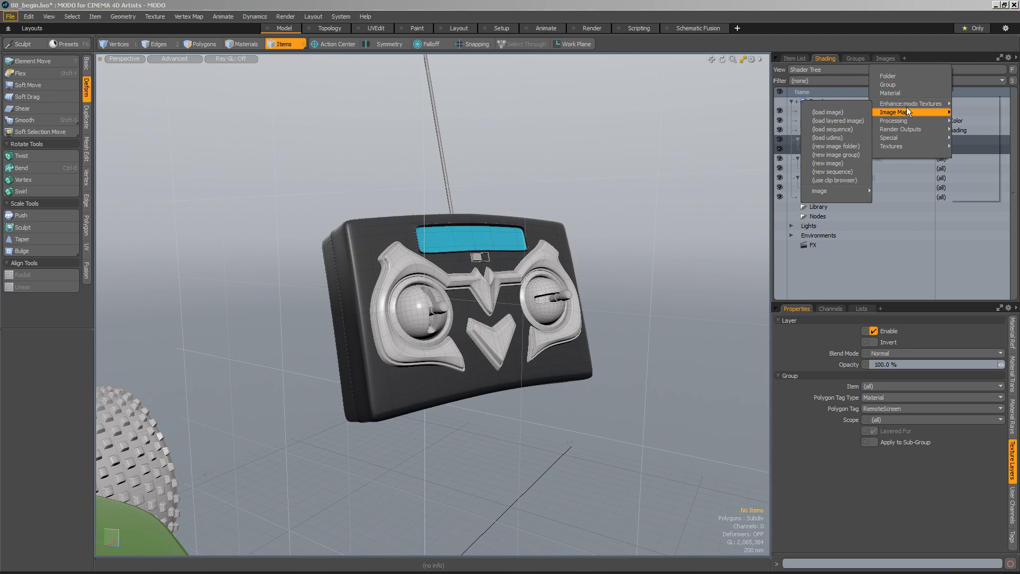
mouse_move(896, 145)
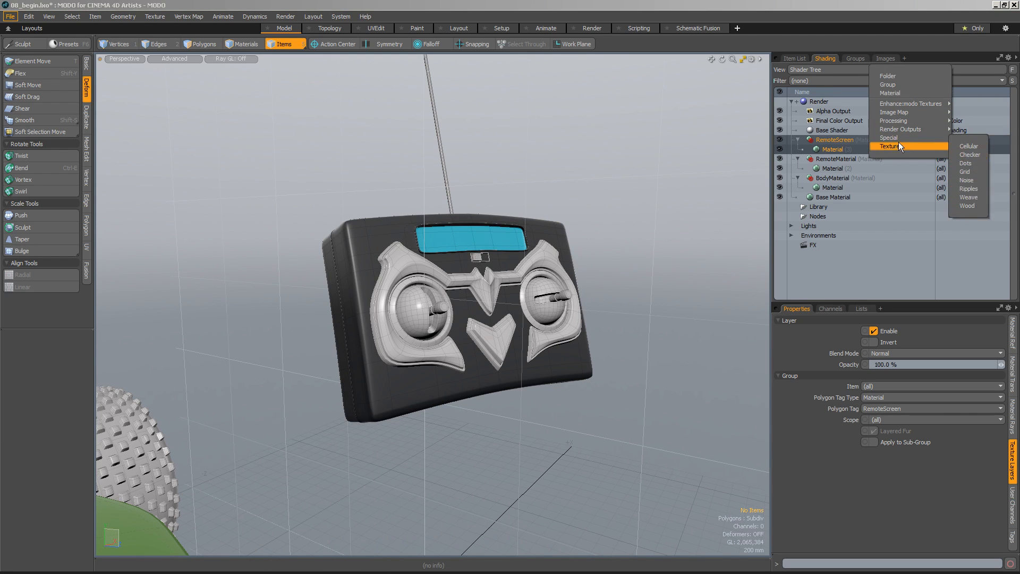
Load body_color_2.jpg as an image map layer in the BodyMaterial group, with the car body and its Body_UV map selected
alt+drag(594, 238, 499, 305)
scroll(602, 250, down, 3)
click(336, 403)
alt+drag(348, 410, 484, 345)
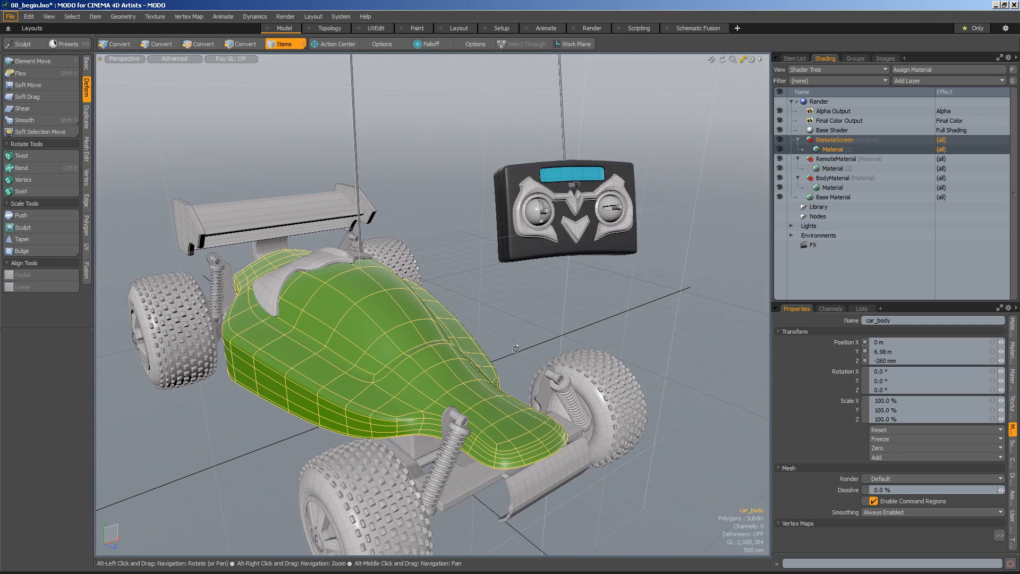
click(827, 177)
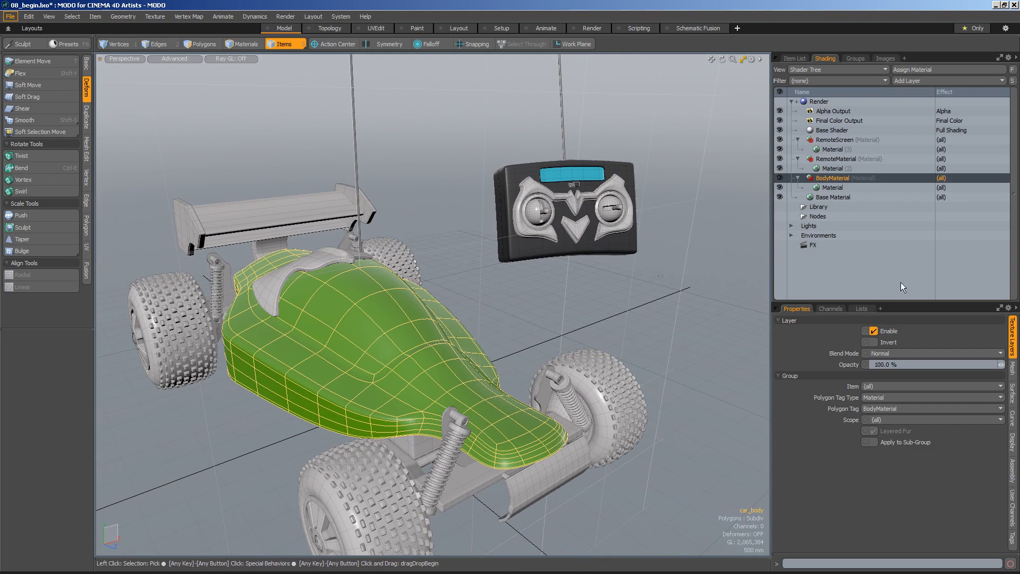
click(860, 308)
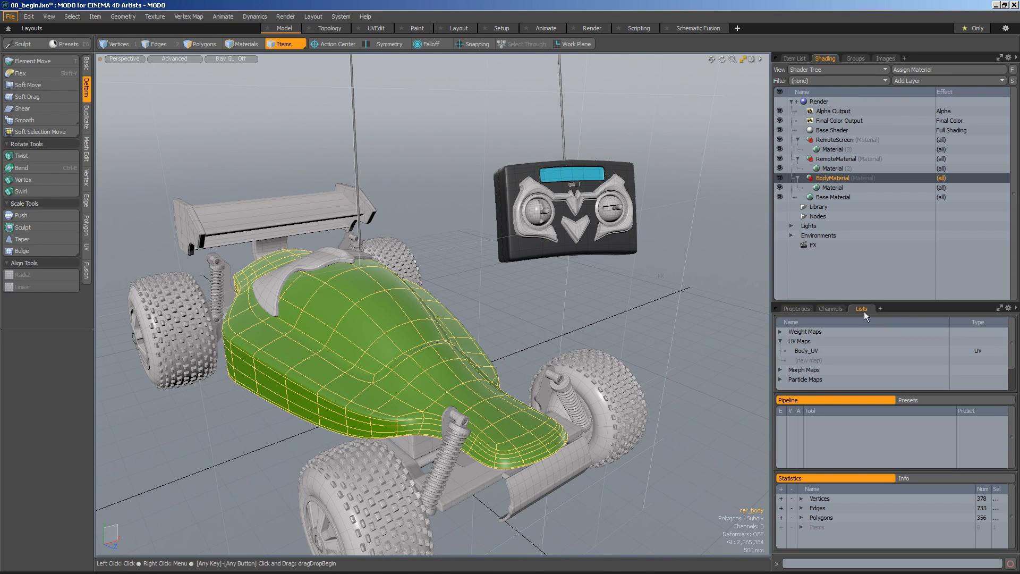
click(801, 352)
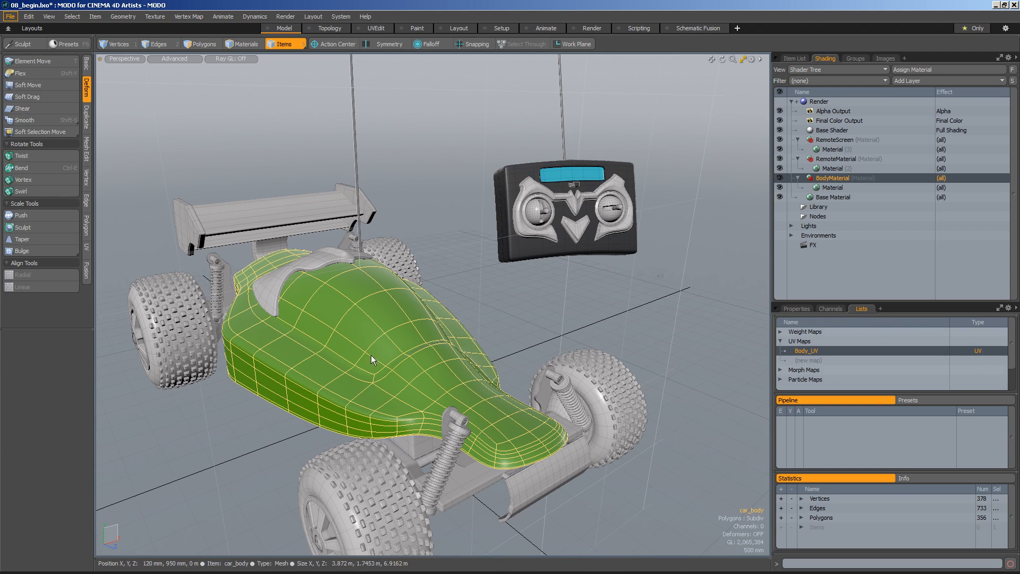
click(934, 81)
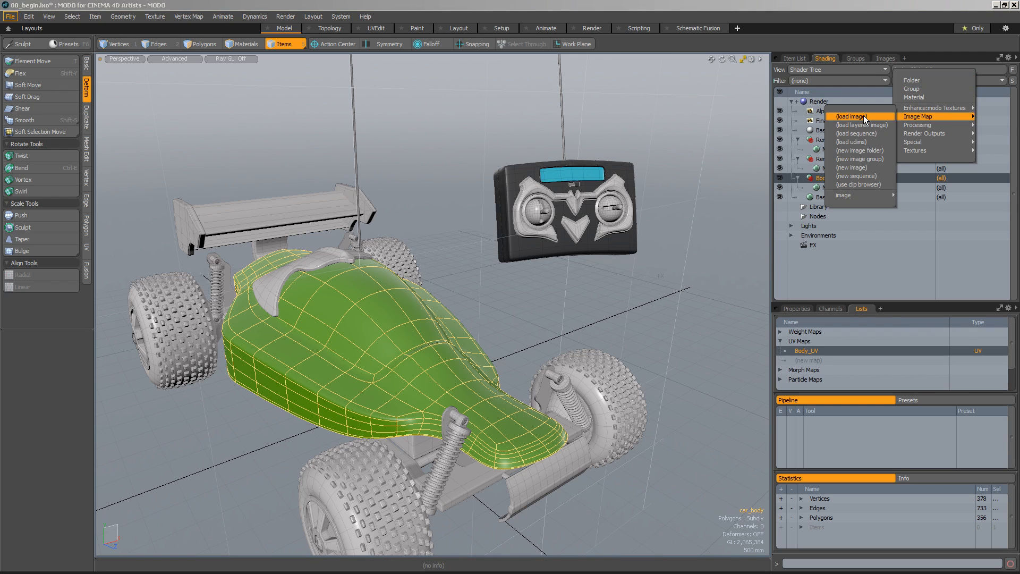
click(863, 116)
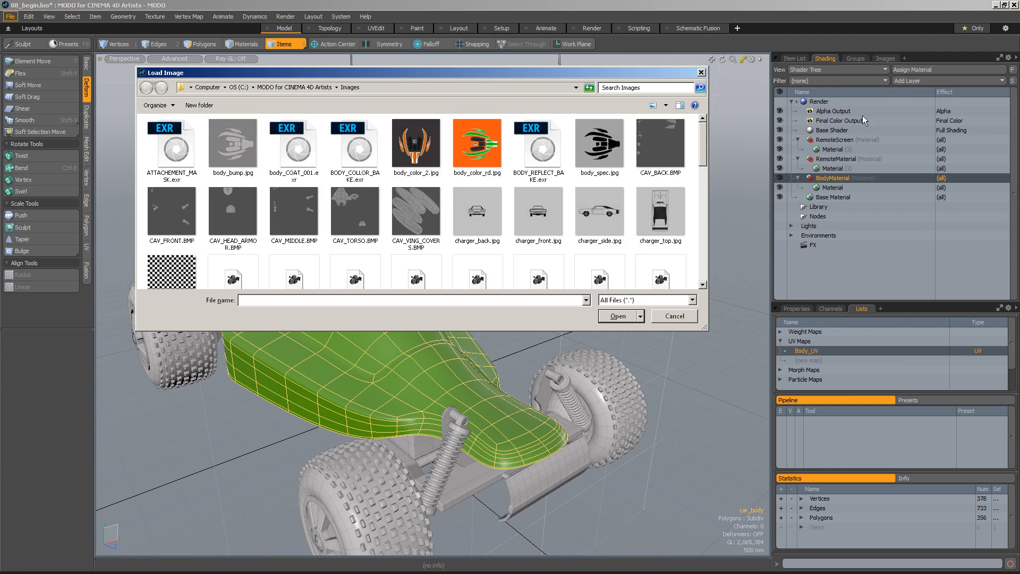
click(416, 144)
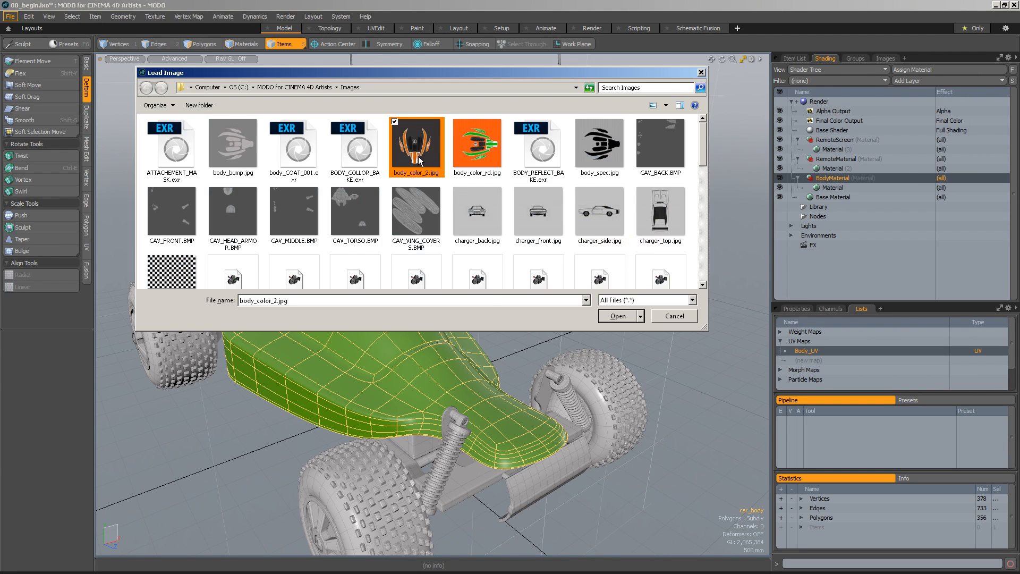
click(613, 317)
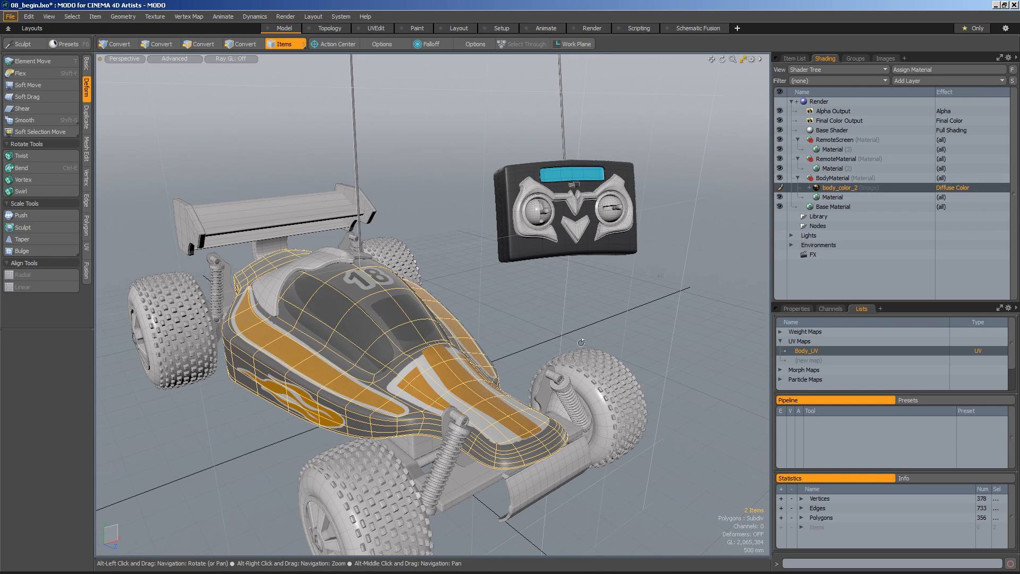
alt+drag(486, 309, 481, 297)
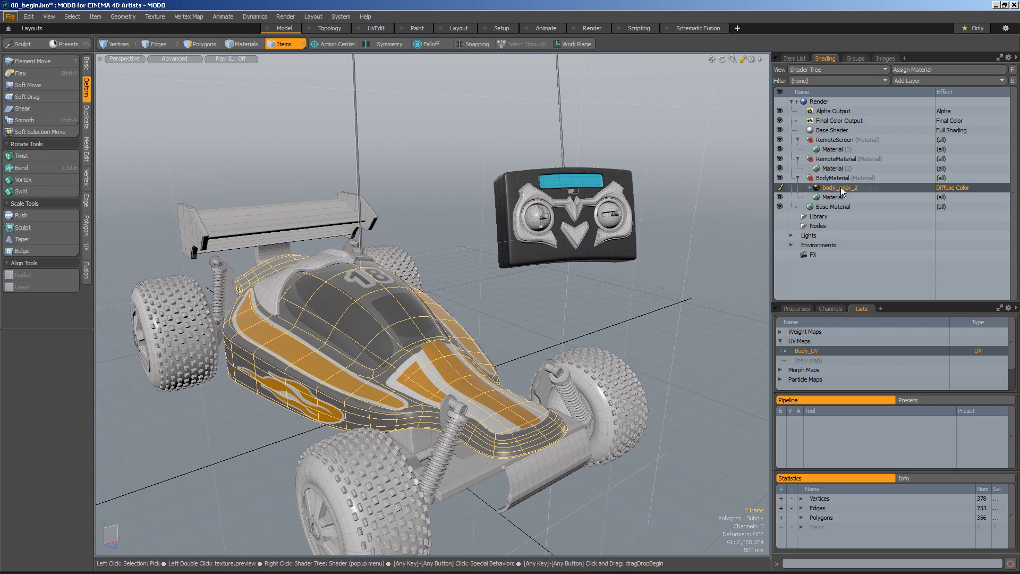
Try Specular Color as the effect of the body_color_2 layer, and set it back to Diffuse Color
click(800, 309)
right_click(948, 186)
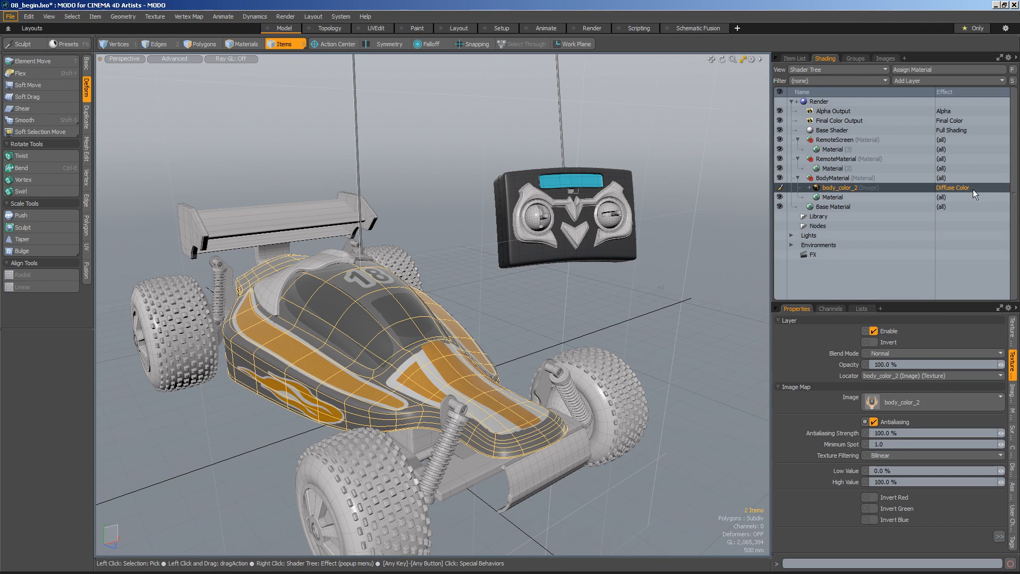
right_click(960, 188)
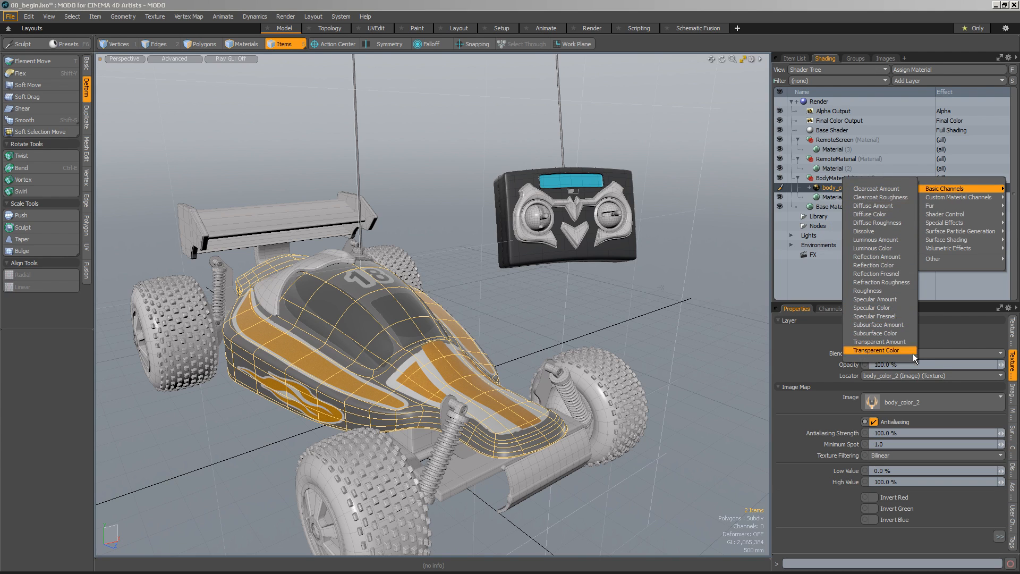
click(890, 308)
alt+drag(371, 322, 546, 315)
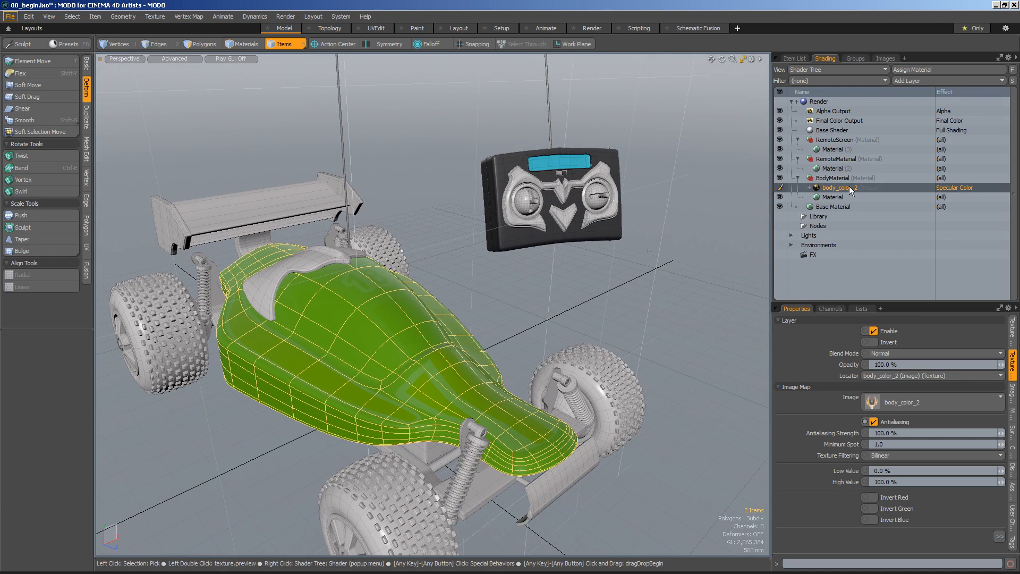
right_click(952, 187)
mouse_move(945, 199)
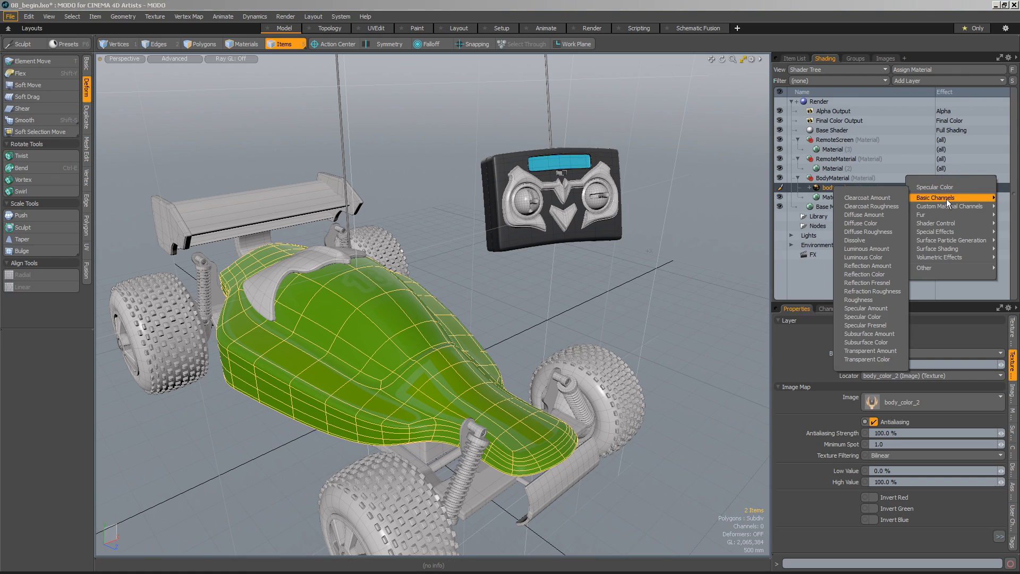
click(877, 224)
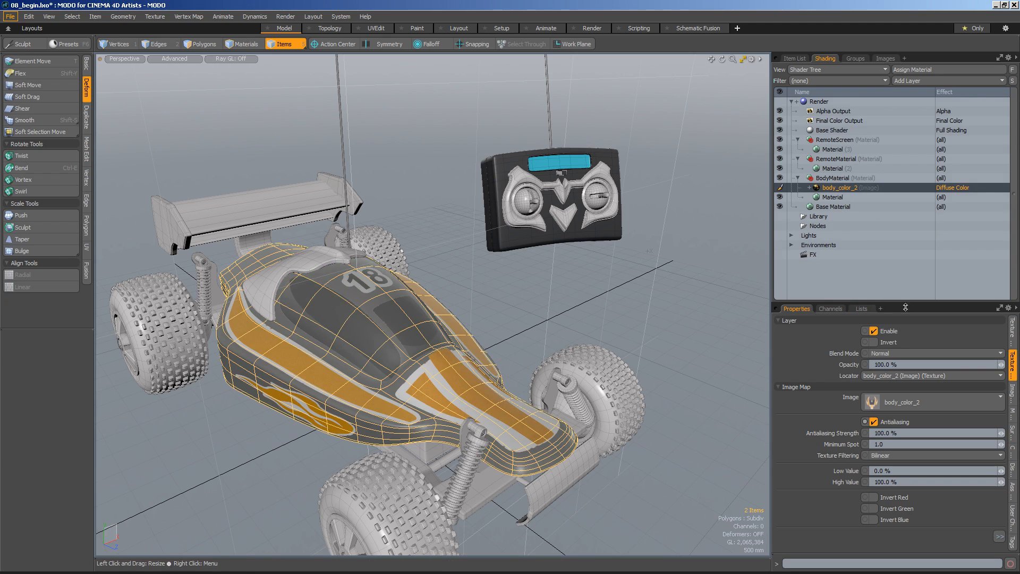
Try the Multiply and Overlay blend modes on the body_color_2 layer, restore Normal, and test its opacity setting
click(890, 354)
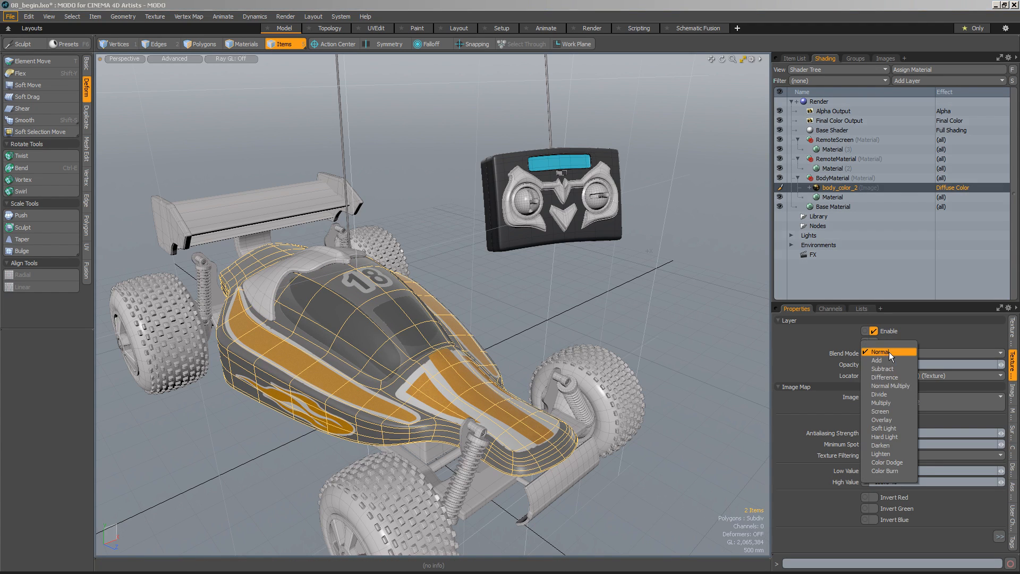
click(890, 403)
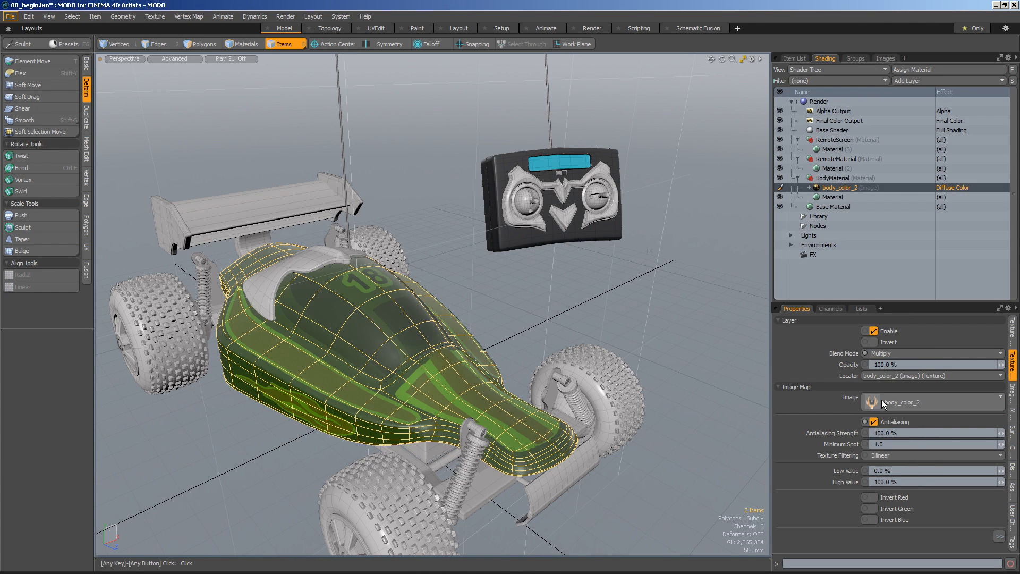
click(902, 356)
click(898, 372)
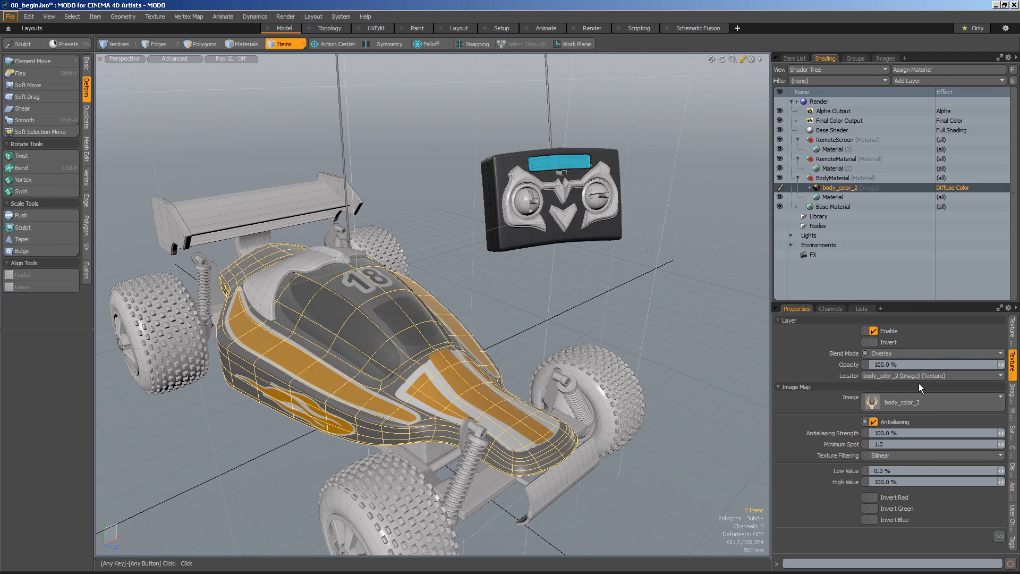
click(906, 353)
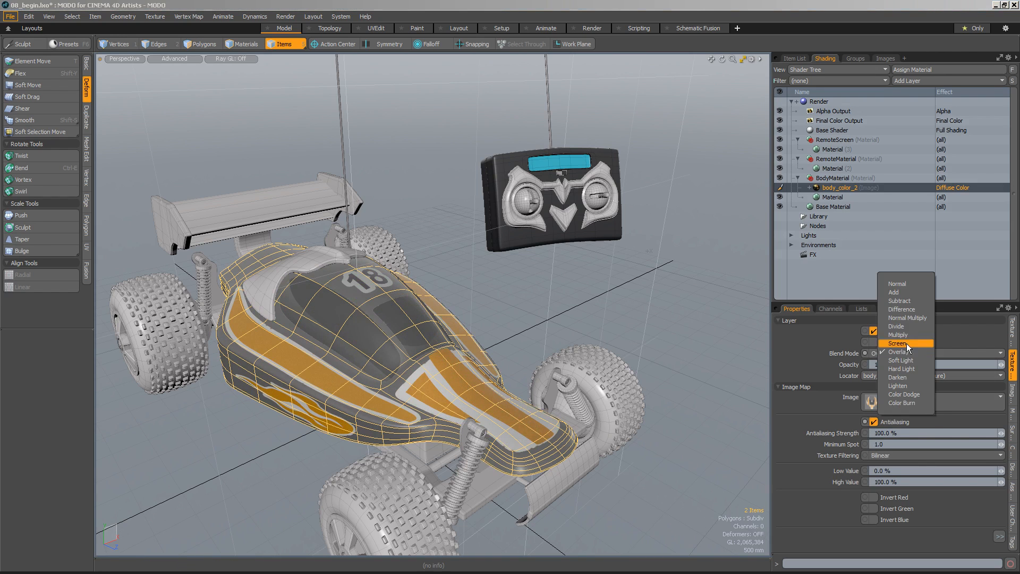
click(907, 286)
mouse_move(1002, 366)
mouse_down()
mouse_move(949, 365)
mouse_move(1000, 365)
mouse_up()
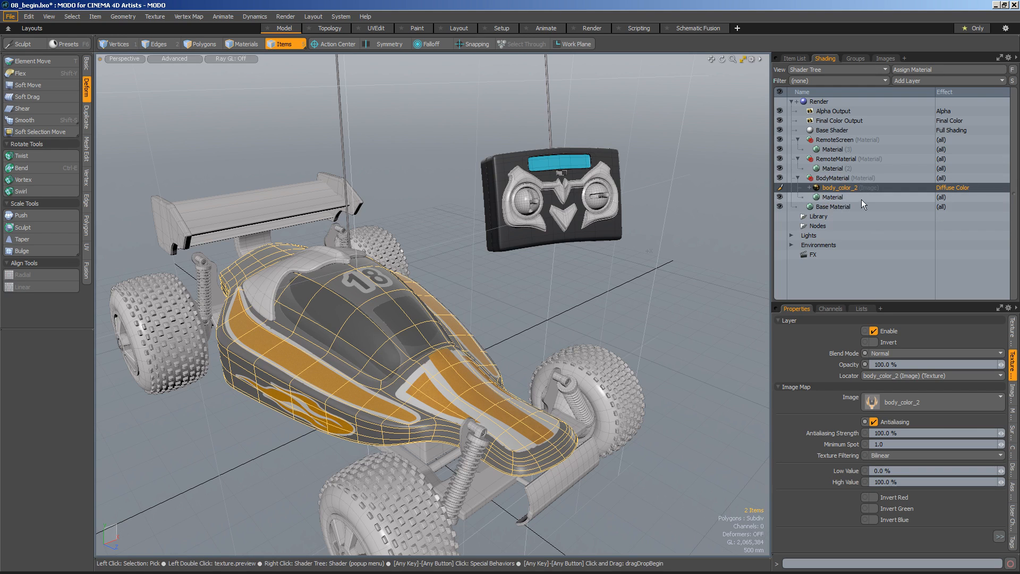
Add a procedural Checker texture layer to the BodyMaterial group, above the body_color_2 image layer
click(831, 194)
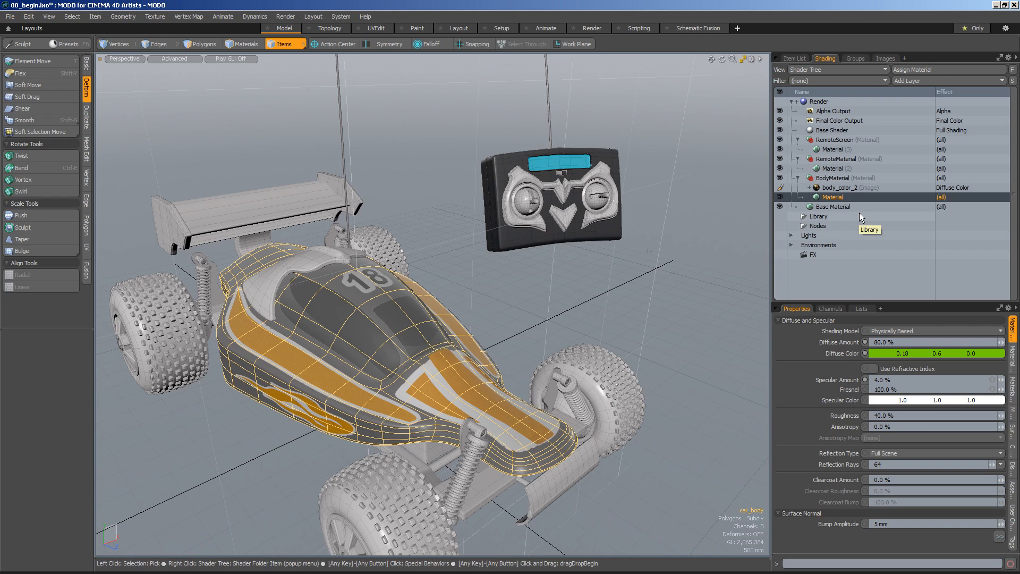
alt+drag(702, 291, 715, 266)
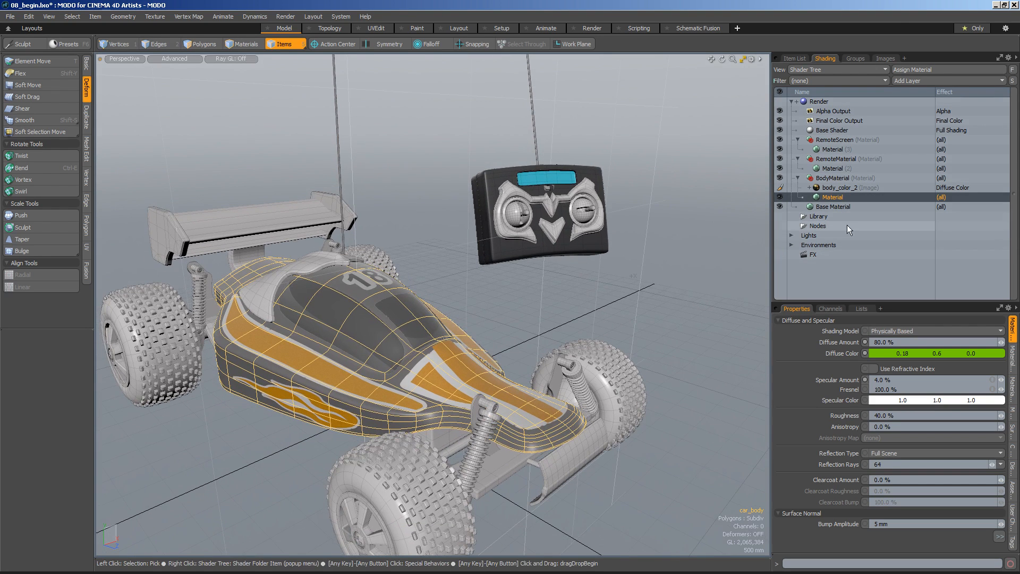
click(848, 174)
click(940, 81)
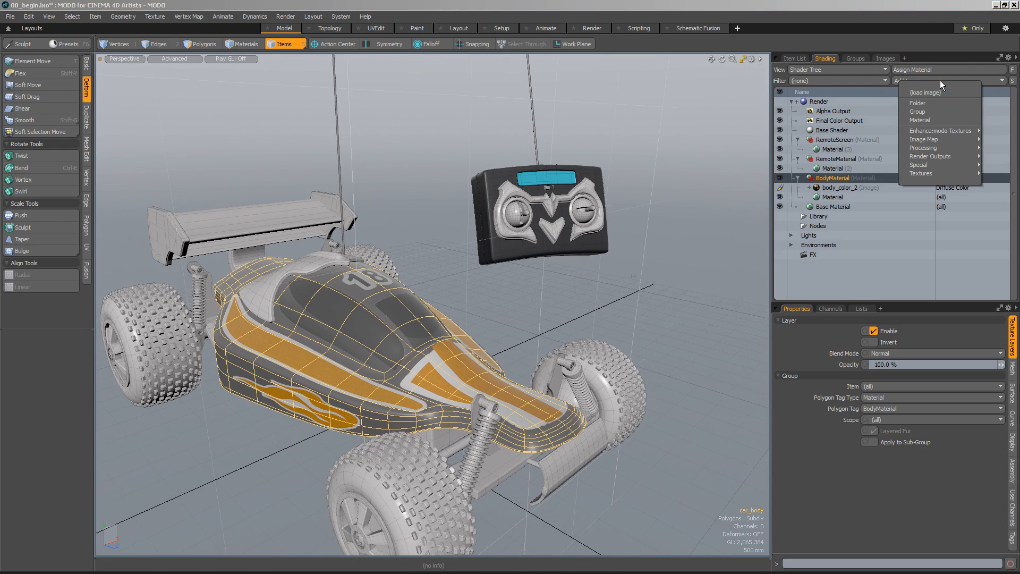
mouse_move(939, 170)
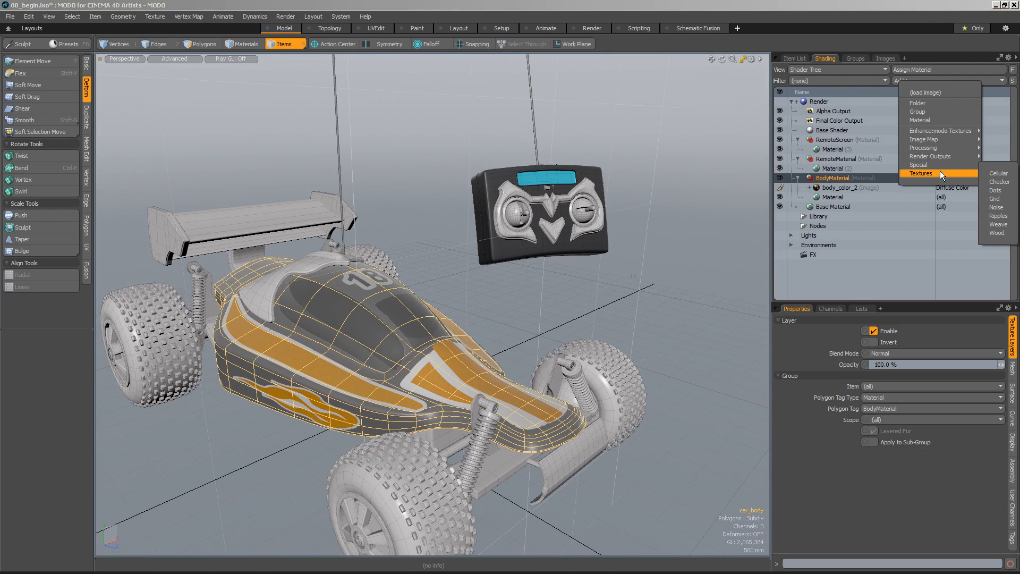
click(1001, 181)
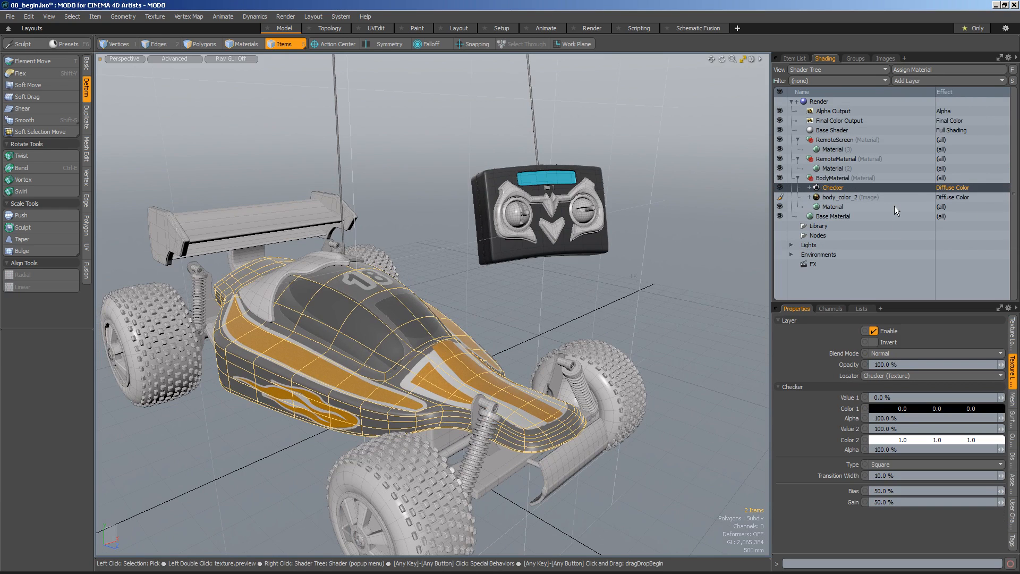
Load checker.JPG as an image map layer above the procedural Checker layer in the BodyMaterial group
click(923, 80)
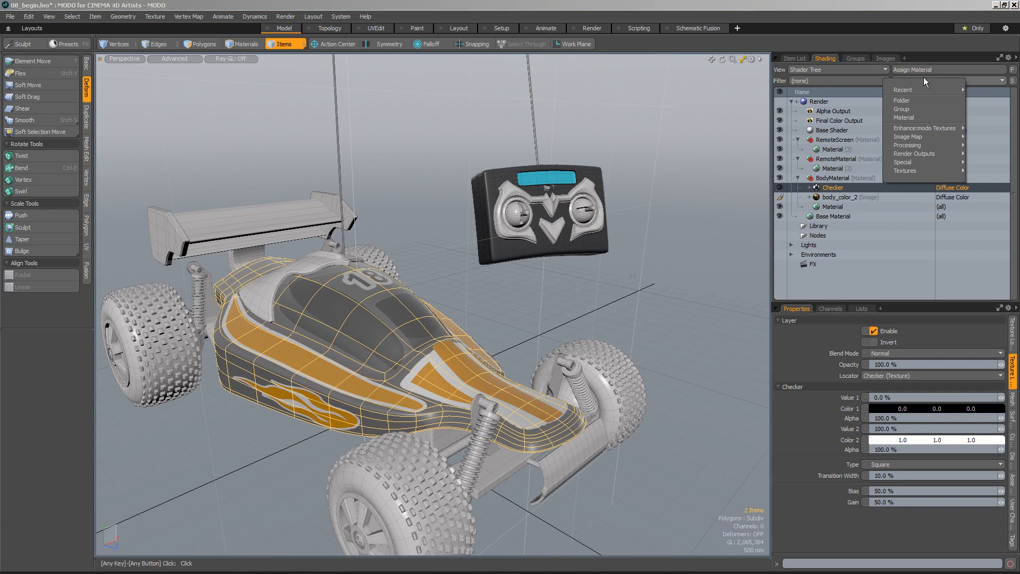
mouse_move(914, 136)
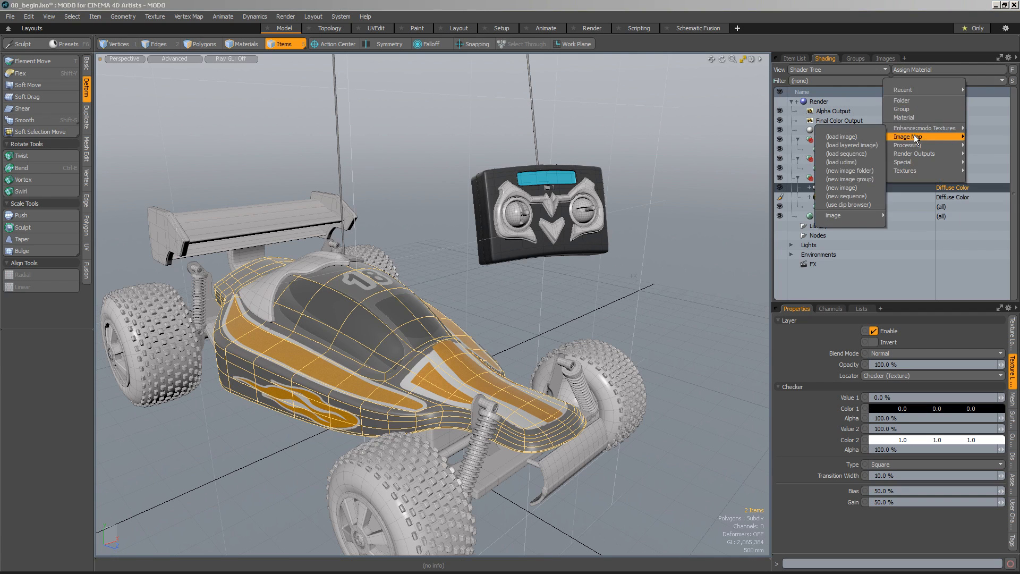
click(869, 138)
click(172, 270)
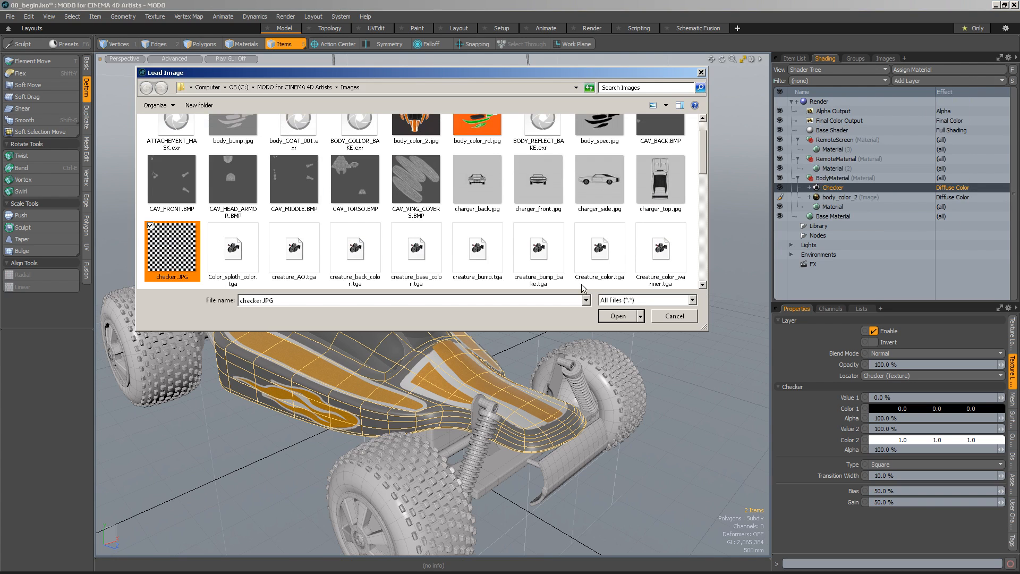
click(616, 317)
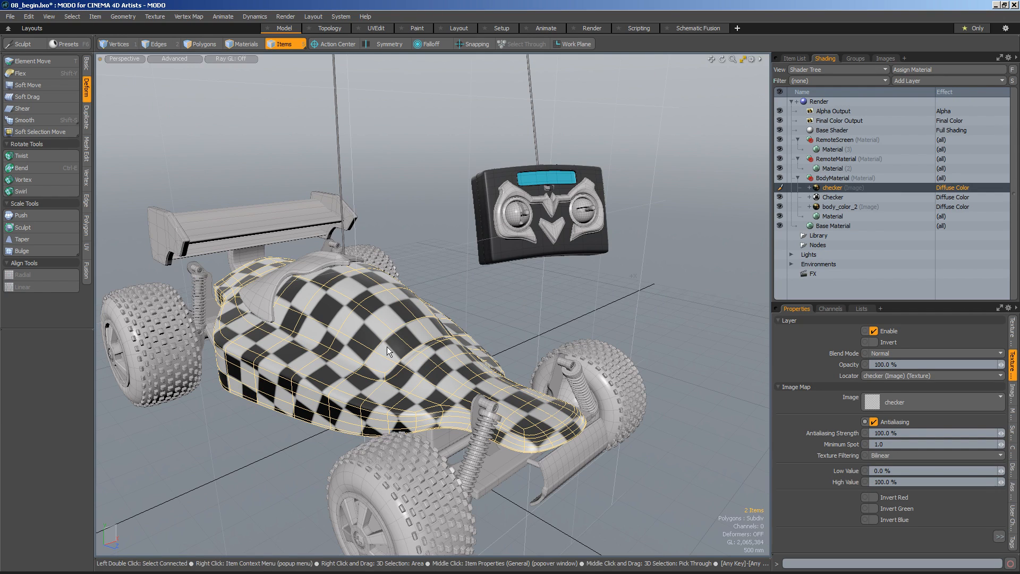
Hide the checker image layer and the procedural Checker layer in the BodyMaterial group
alt+drag(387, 346, 494, 333)
click(780, 188)
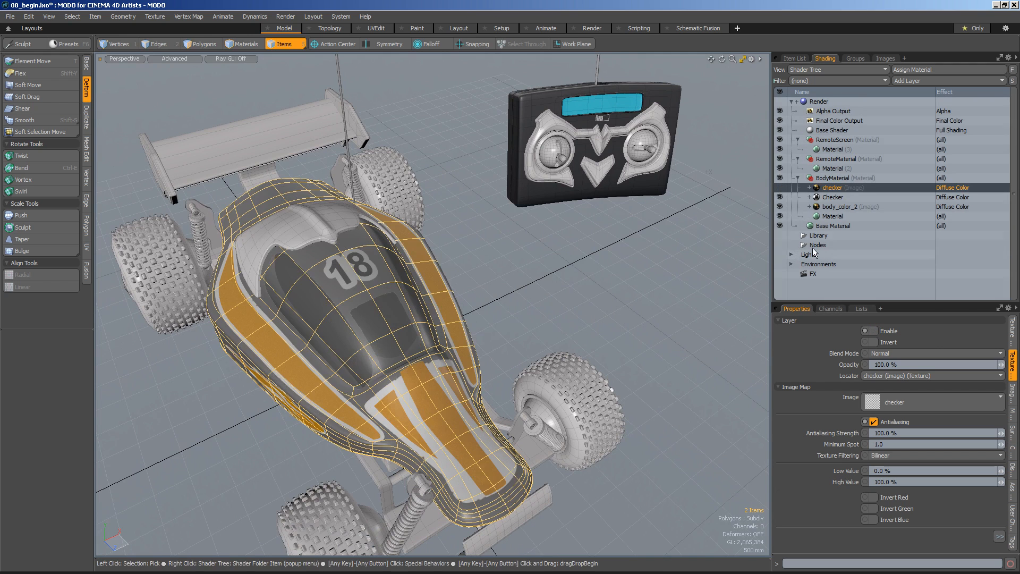
alt+drag(473, 310, 487, 306)
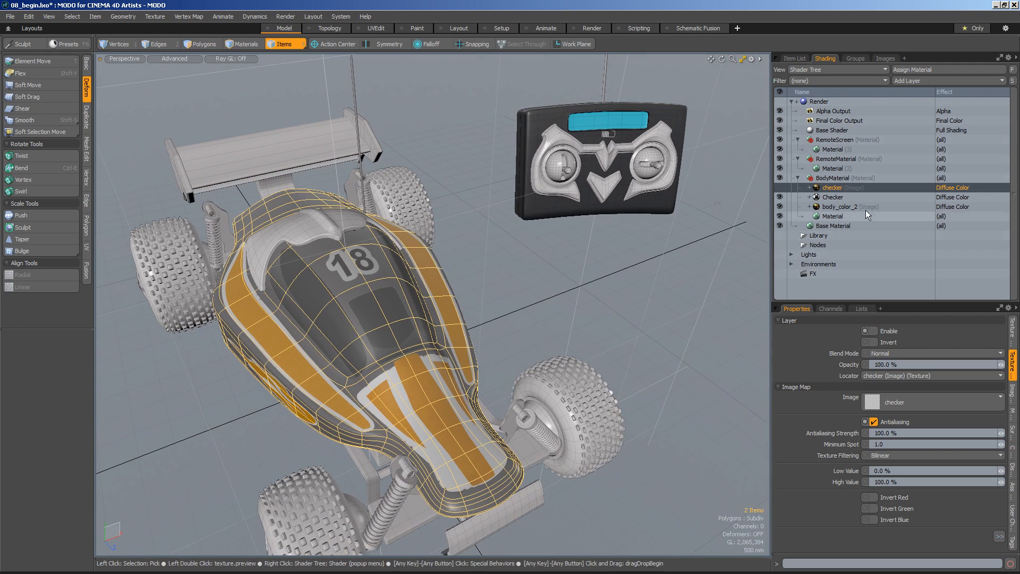
click(780, 197)
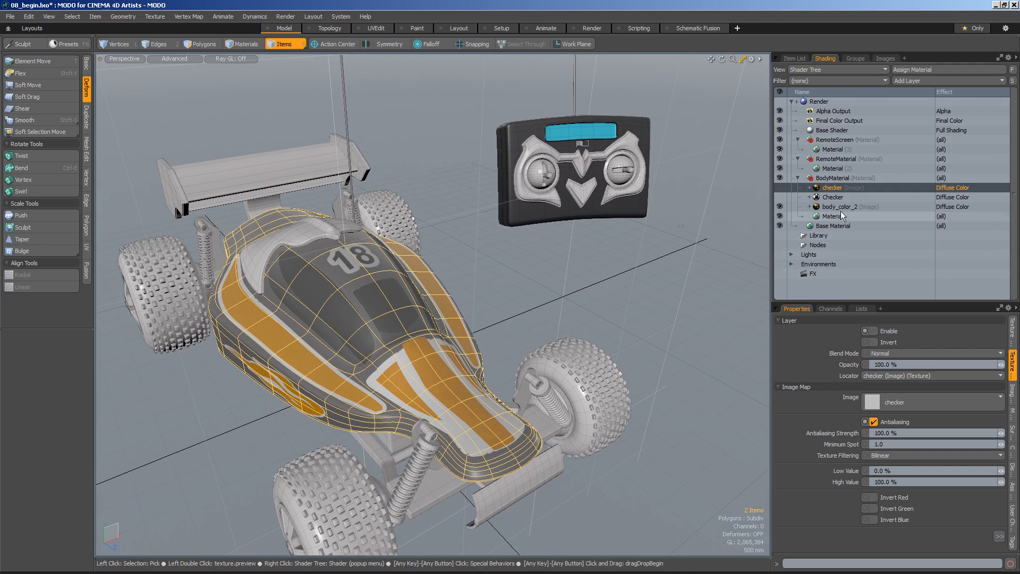
alt+drag(233, 224, 251, 224)
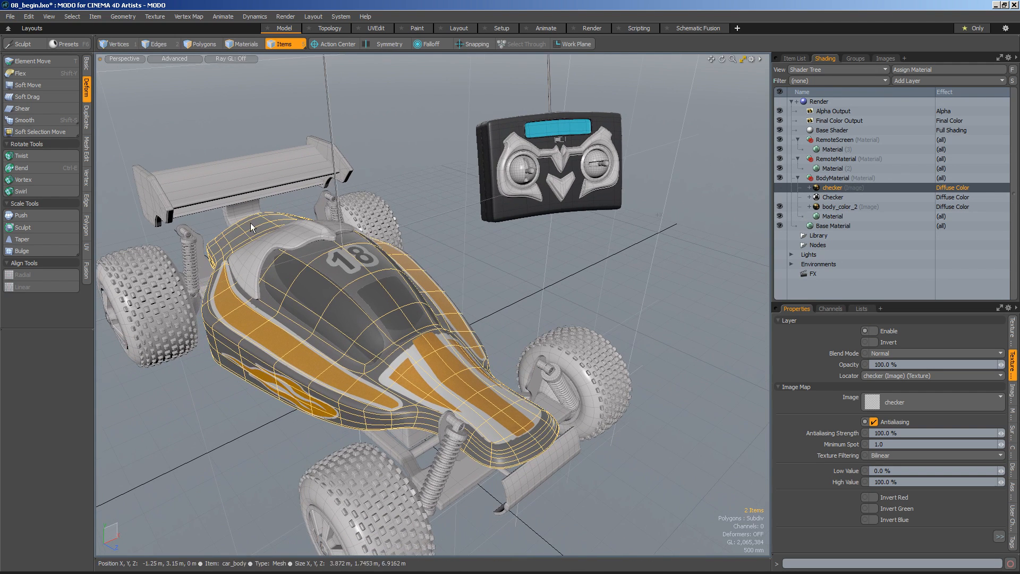
Assign a new CarOrange material to the spoiler's near end plate, with an orange color of RGB 196, 143, 69
click(155, 209)
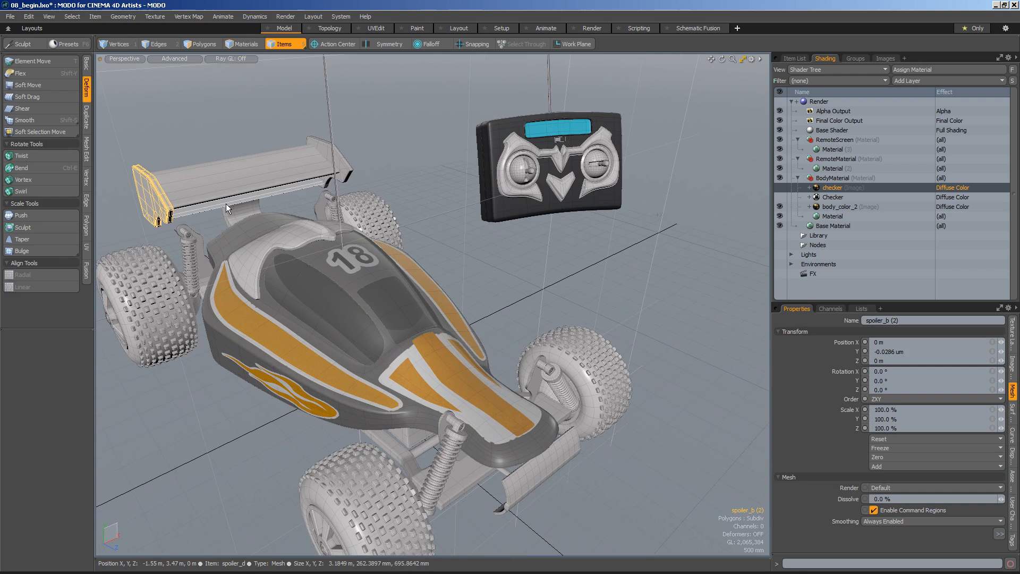
key(m)
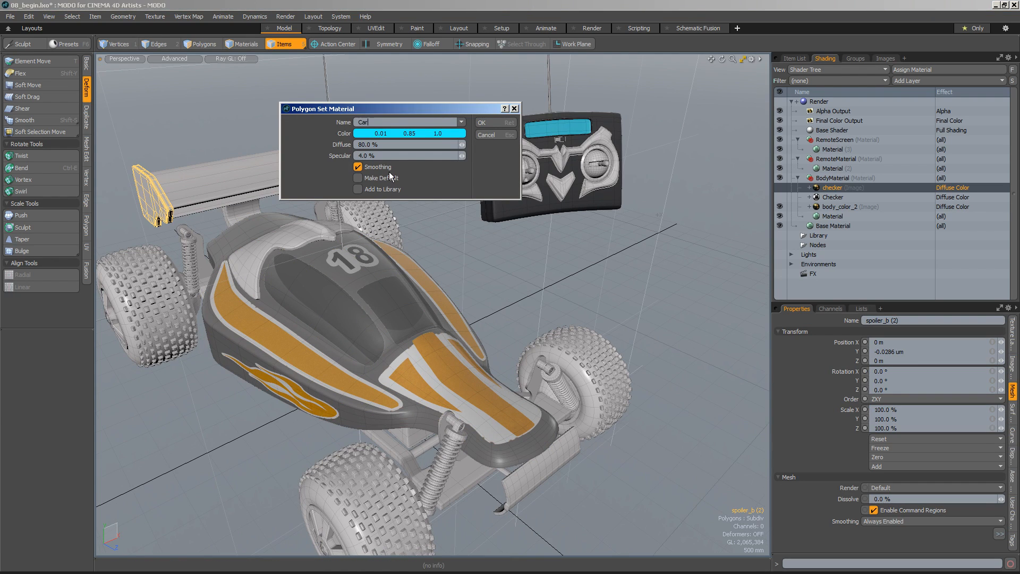
click(411, 134)
drag(597, 222, 607, 240)
drag(634, 207, 639, 228)
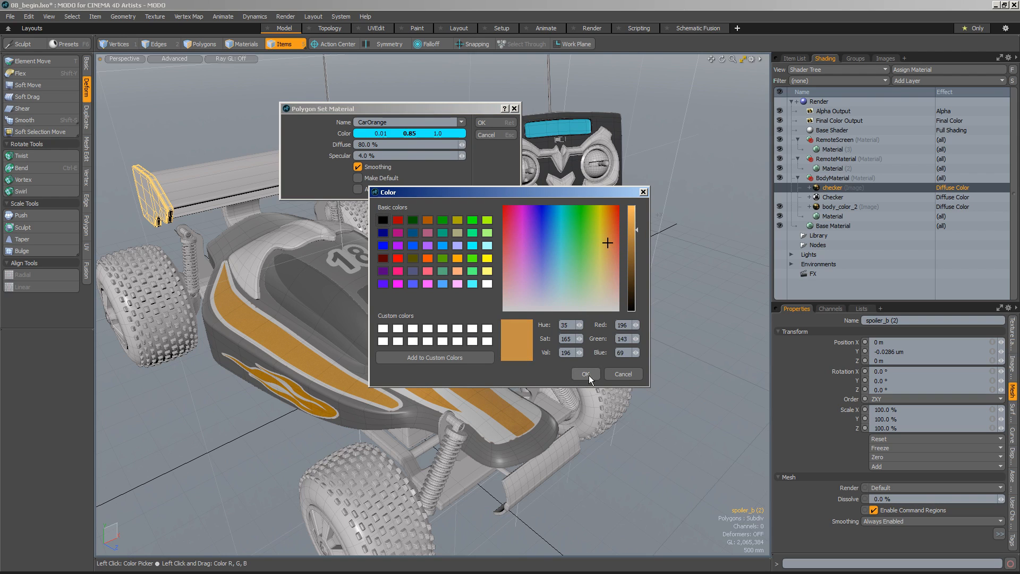
click(587, 374)
click(495, 122)
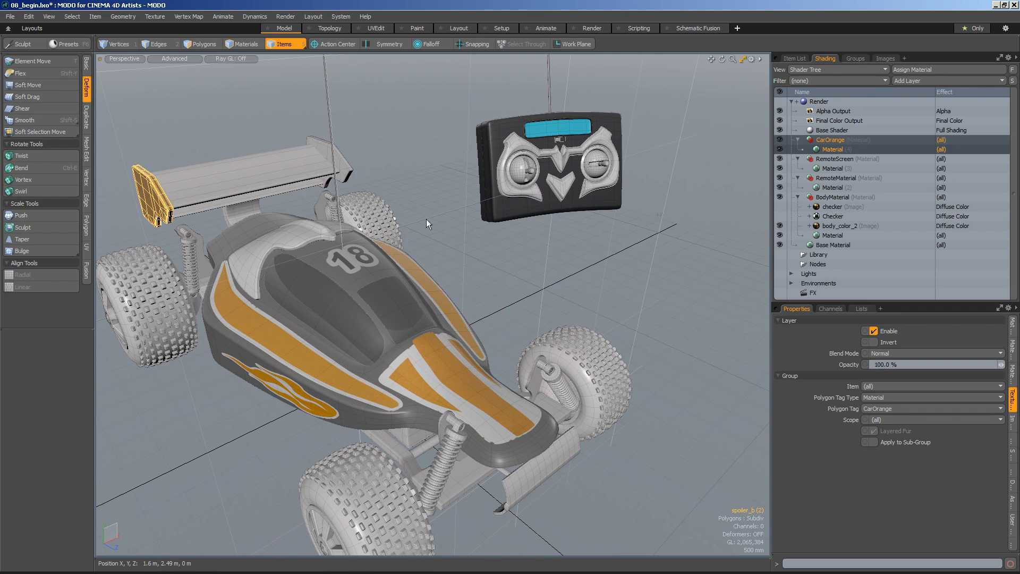
Assign the existing CarOrange material to the spoiler's far end plate and its wing blades, and clear the selection
shift+click(340, 167)
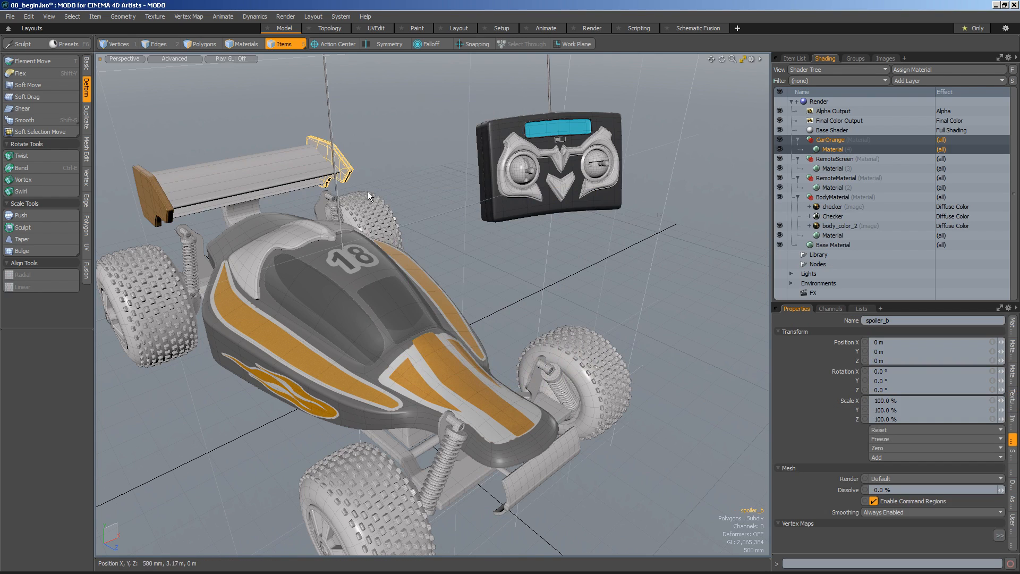
shift+click(252, 170)
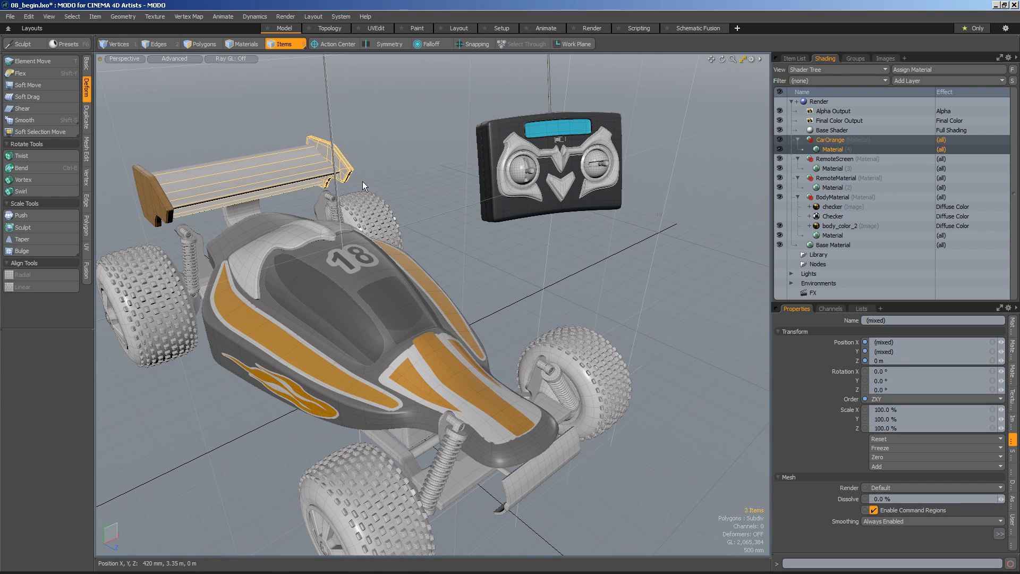
key(m)
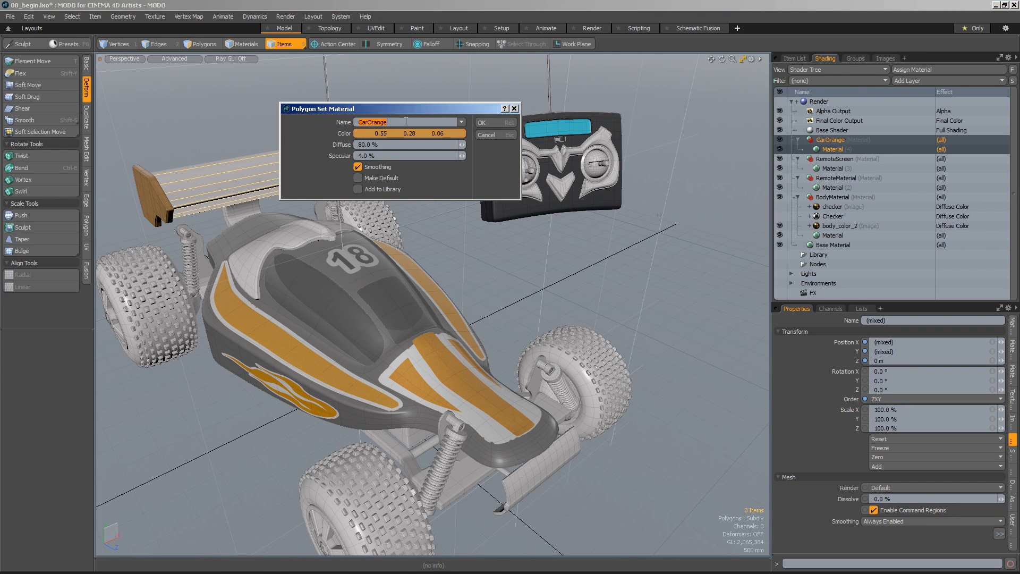
click(495, 122)
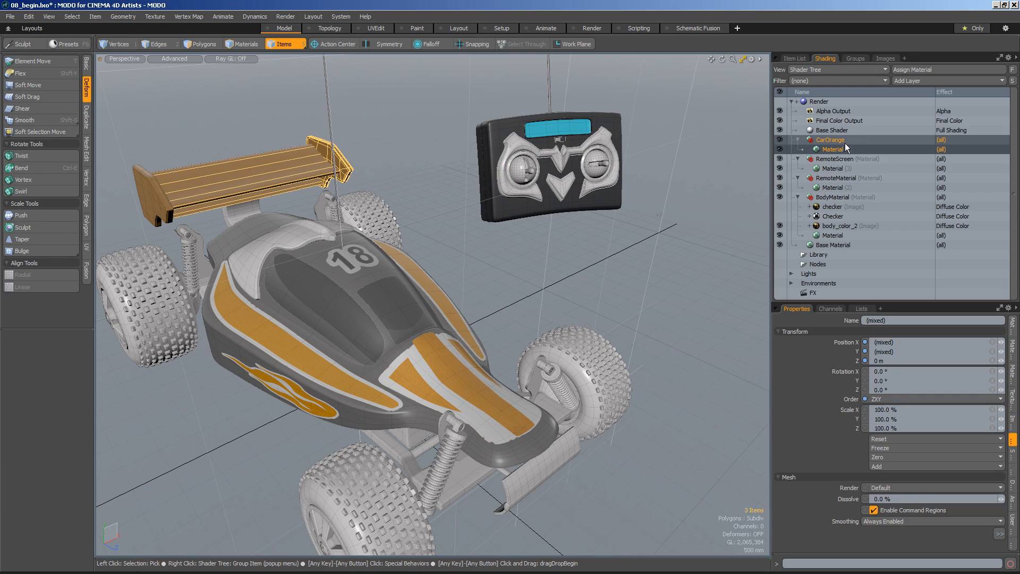
click(374, 174)
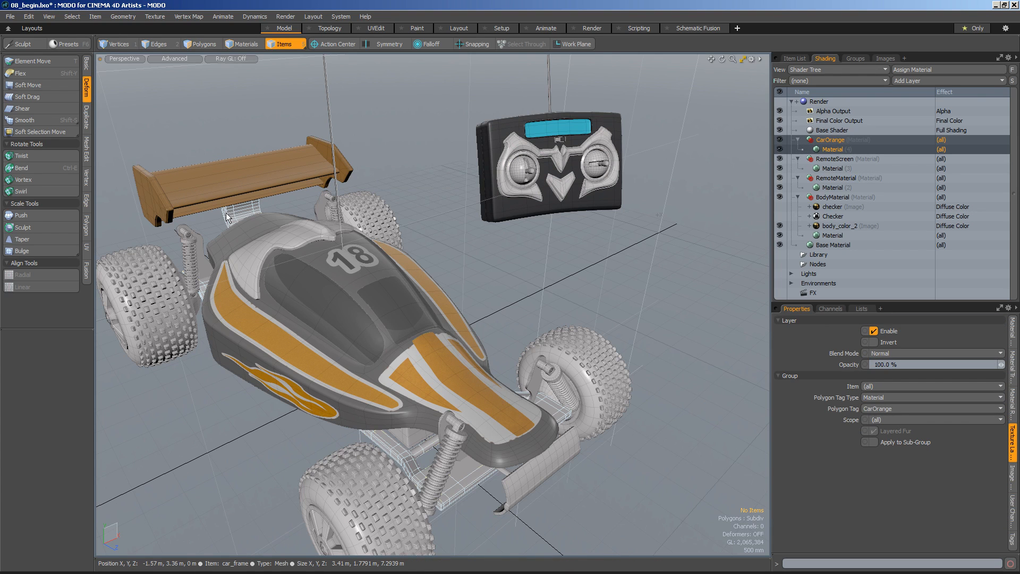
Assign a new black material named TireRubber to the tire of the nearest front wheel
alt+drag(446, 209, 531, 312)
scroll(531, 312, up, 3)
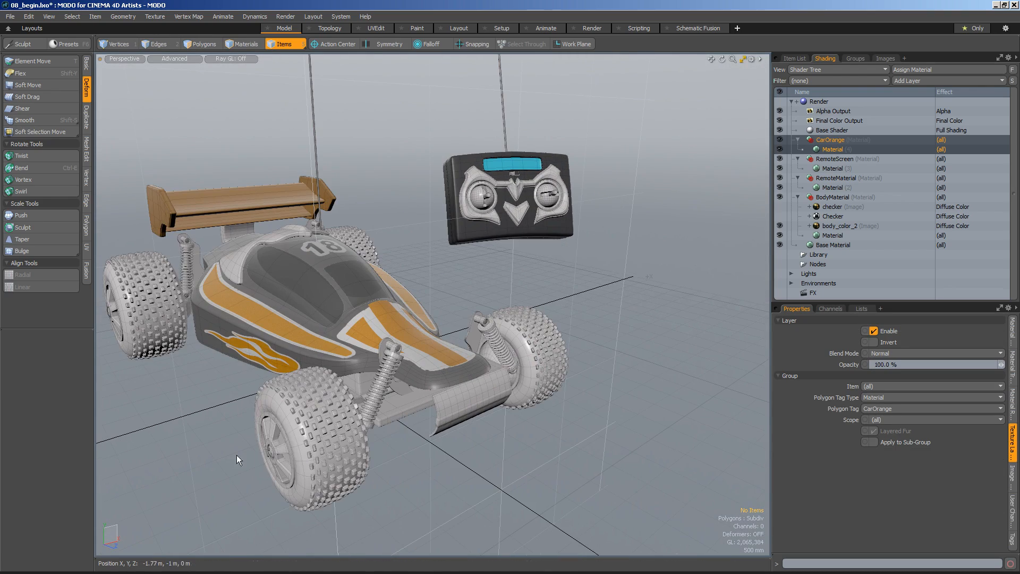
click(299, 441)
key(m)
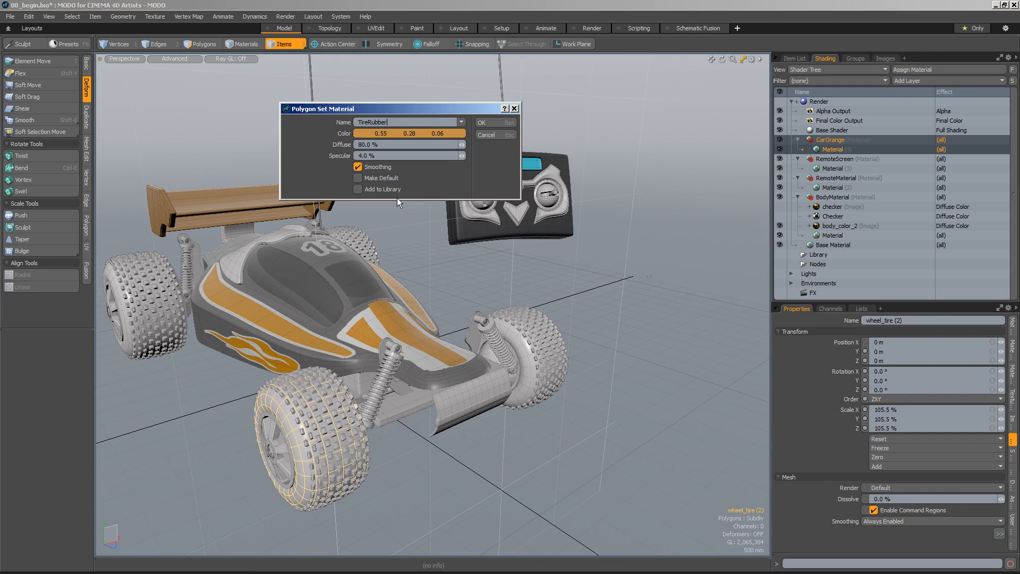
click(407, 134)
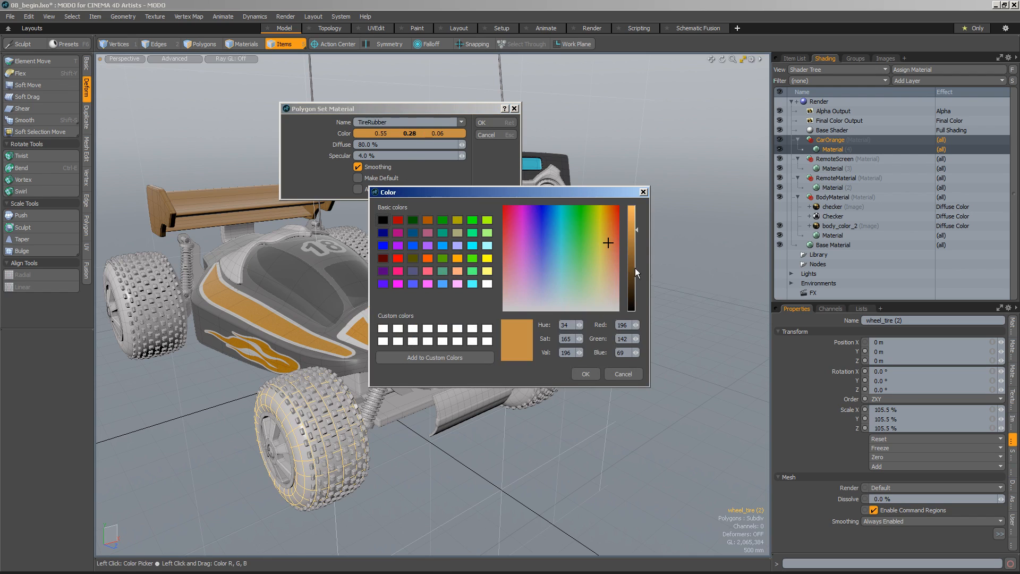
drag(635, 268, 636, 319)
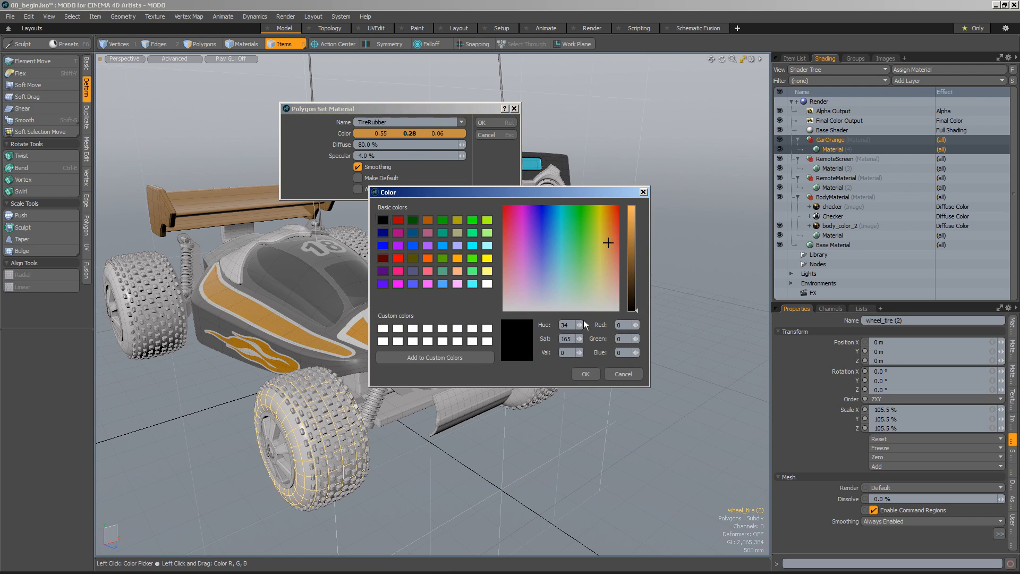
click(586, 374)
click(494, 123)
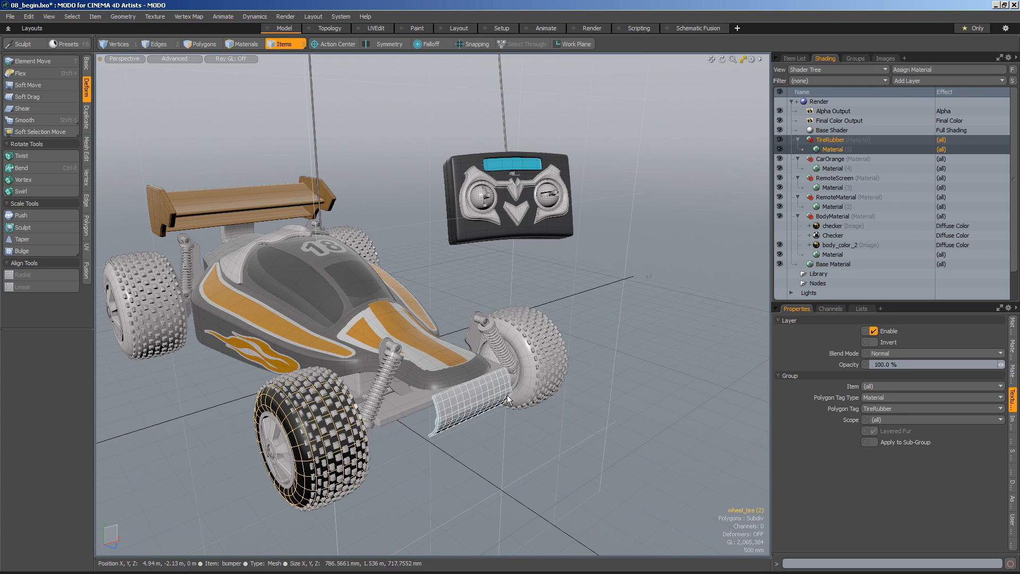
Assign TireRubber to the other front tire and to the tread knobs of both front wheels, and clear the selection
click(551, 339)
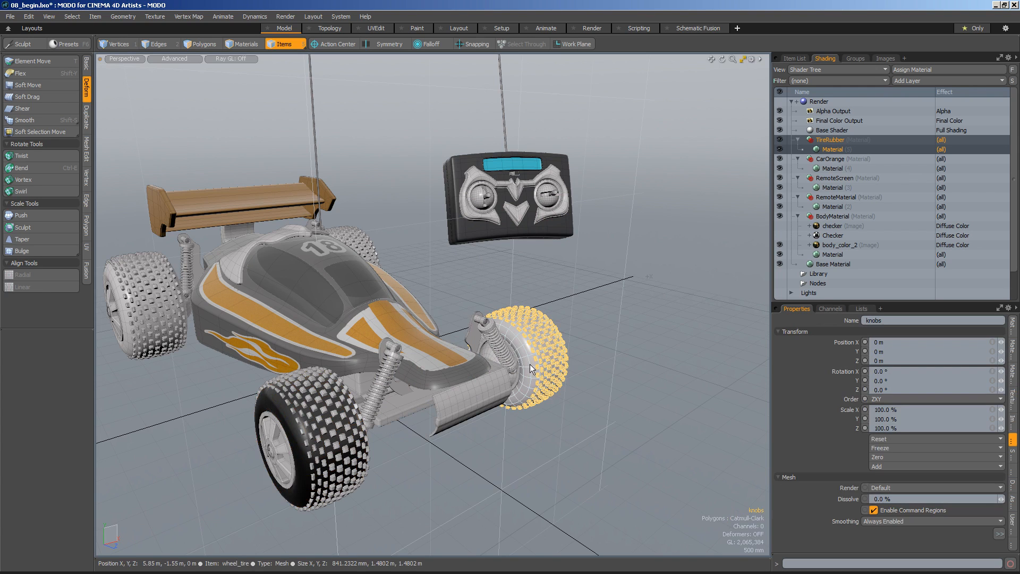
shift+click(348, 428)
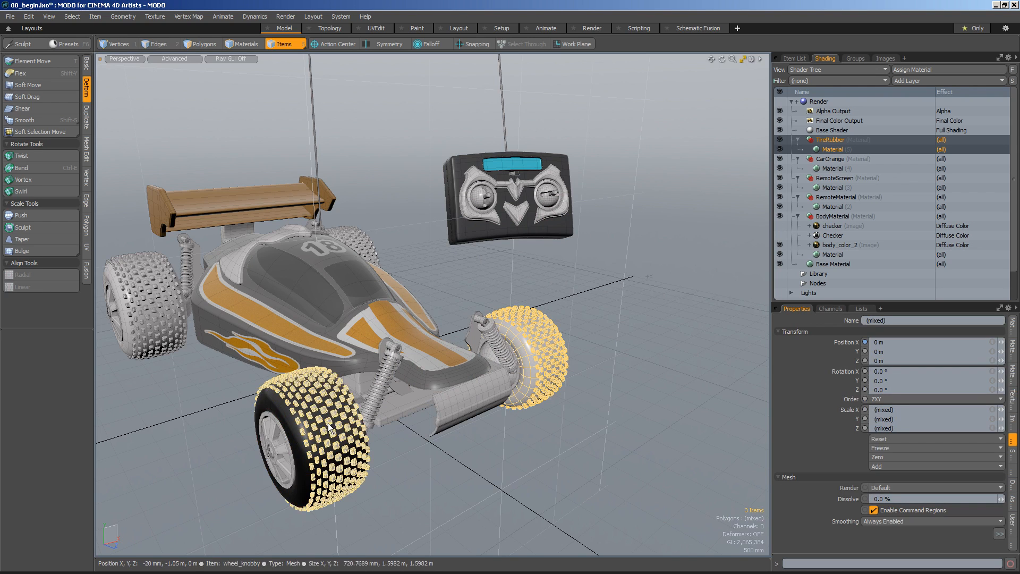
key(m)
click(497, 126)
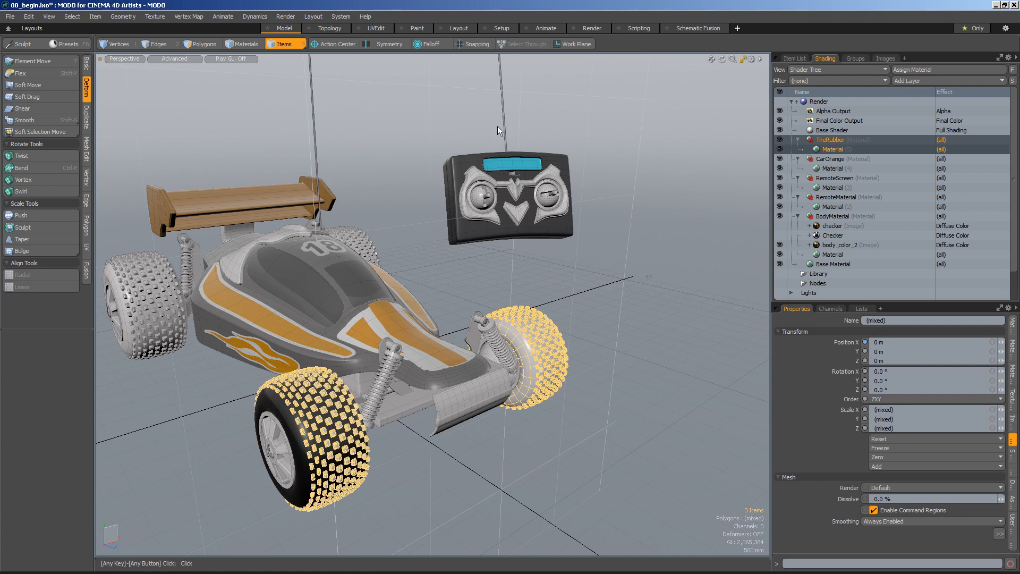
click(602, 349)
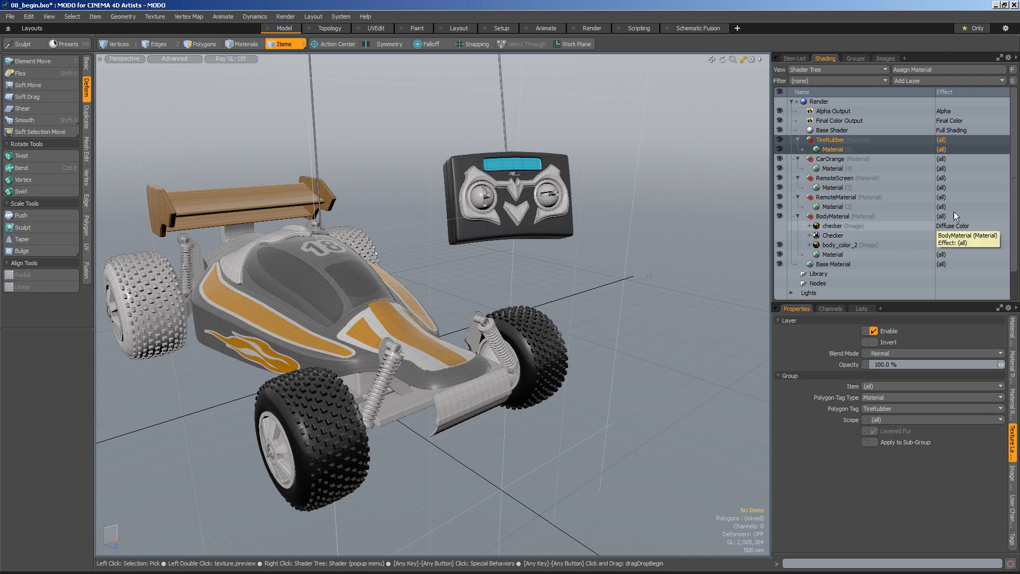
Select the Material layer inside the BodyMaterial group to access its shading properties
click(833, 255)
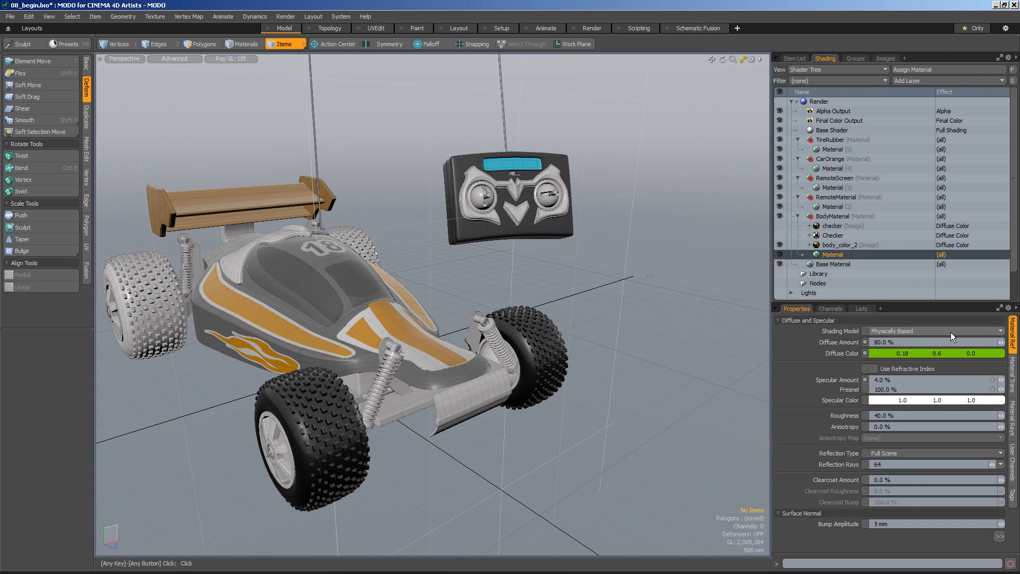